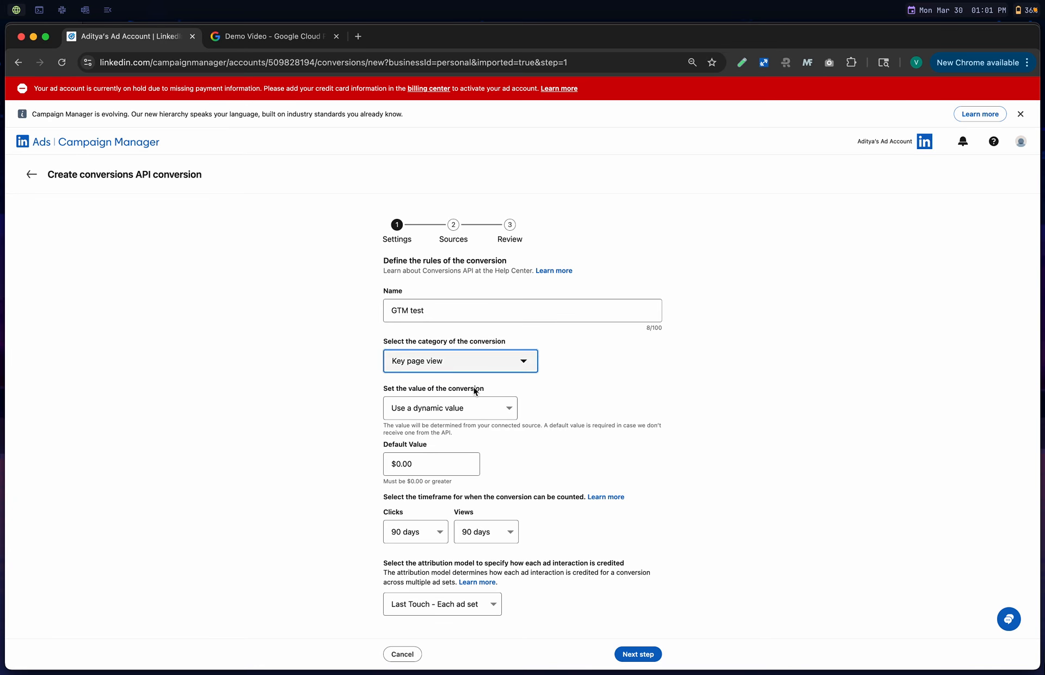
Advance to the sources stage and connect Google Tag Manager as the data source, signing in with the work Google account.
{"action": "left_click", "coordinate": [626, 655]}
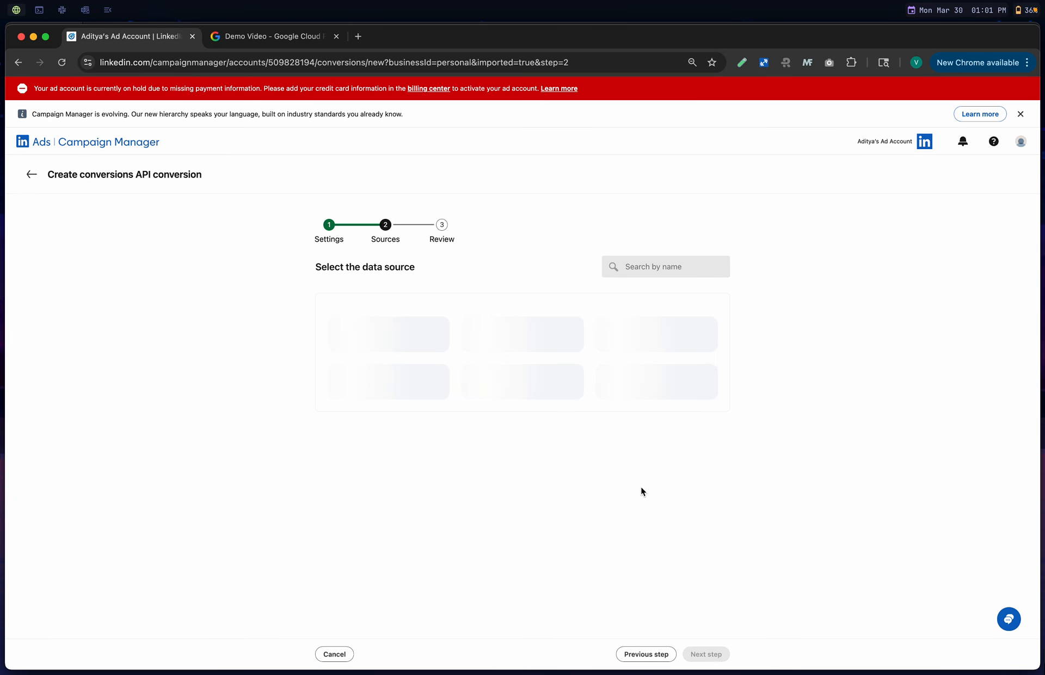
{"action": "scroll", "coordinate": [607, 354], "scroll_direction": "down", "scroll_amount": 1}
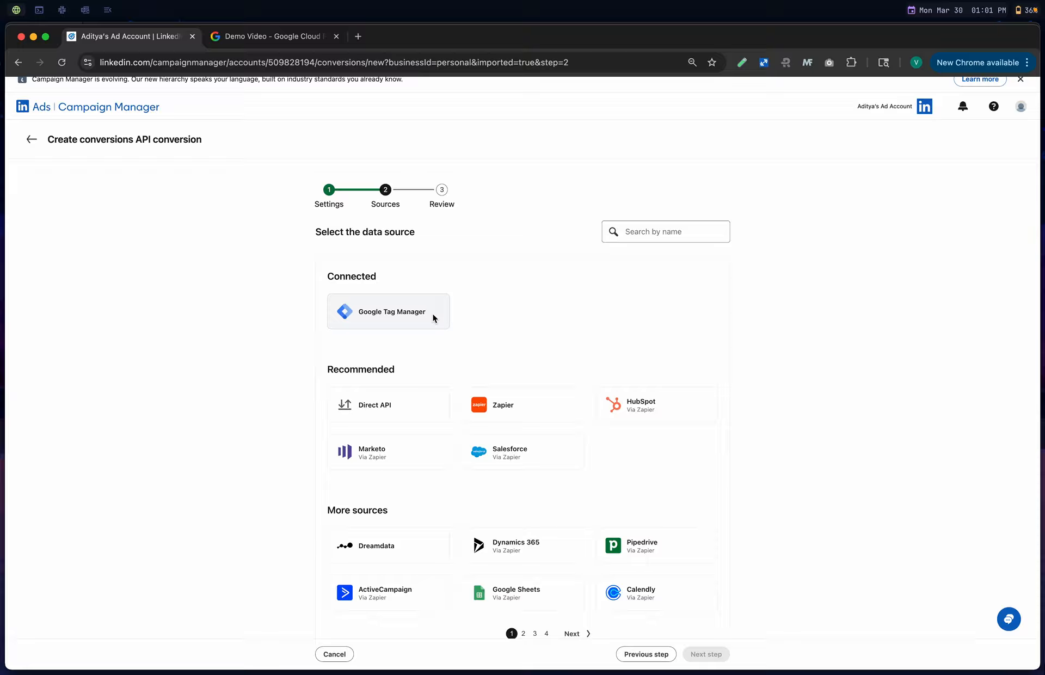
{"action": "left_click", "coordinate": [415, 311]}
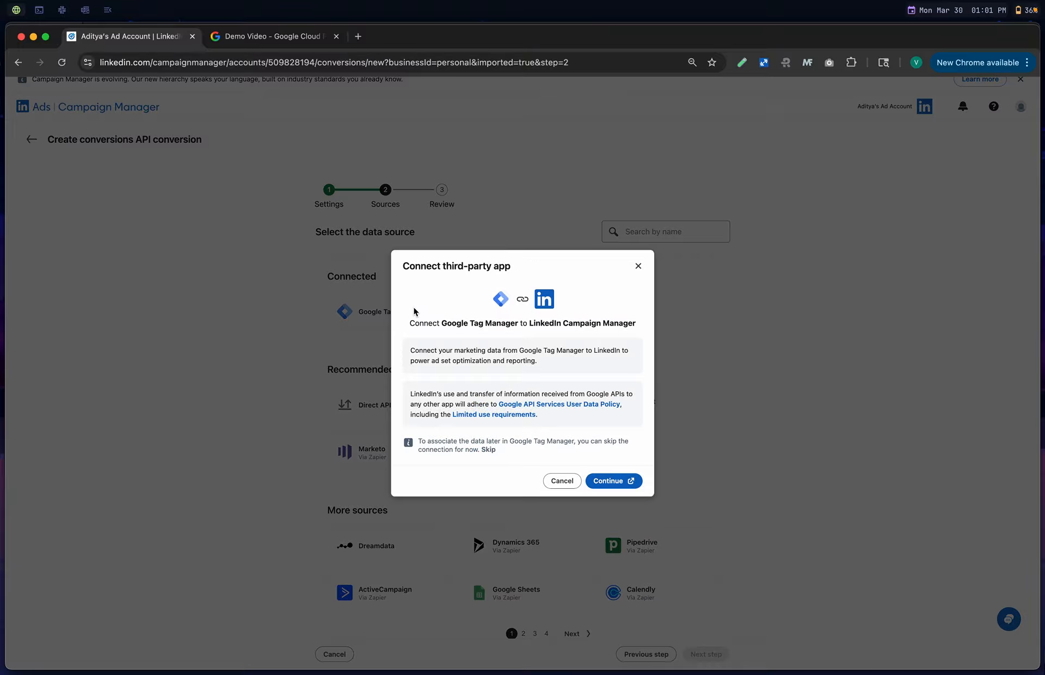
{"action": "left_click", "coordinate": [610, 481]}
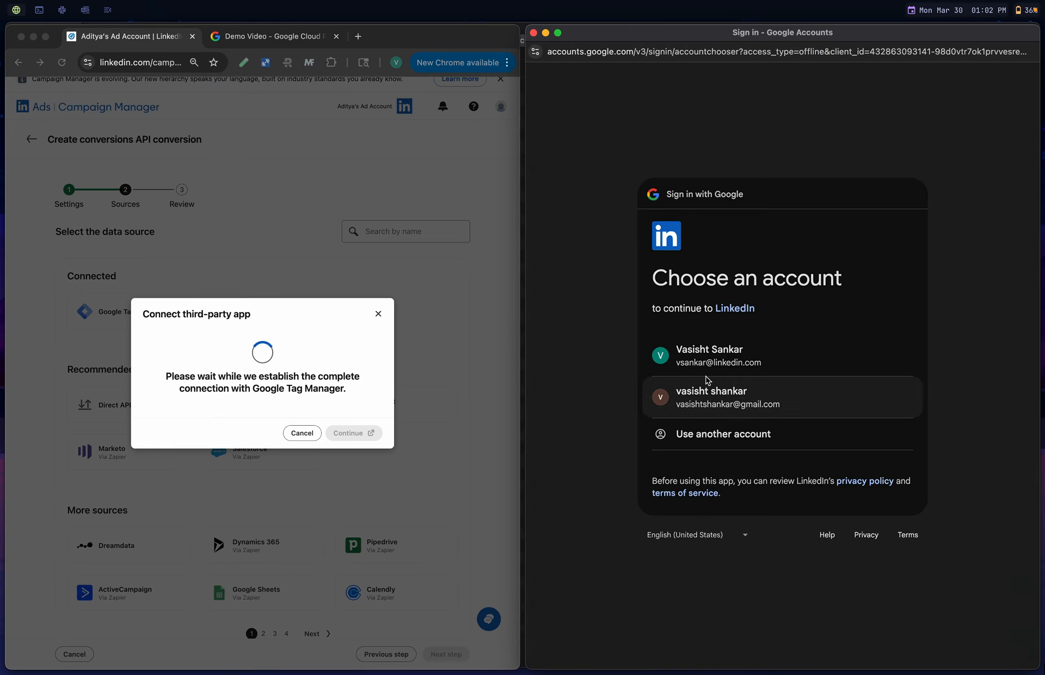
{"action": "left_click", "coordinate": [735, 361]}
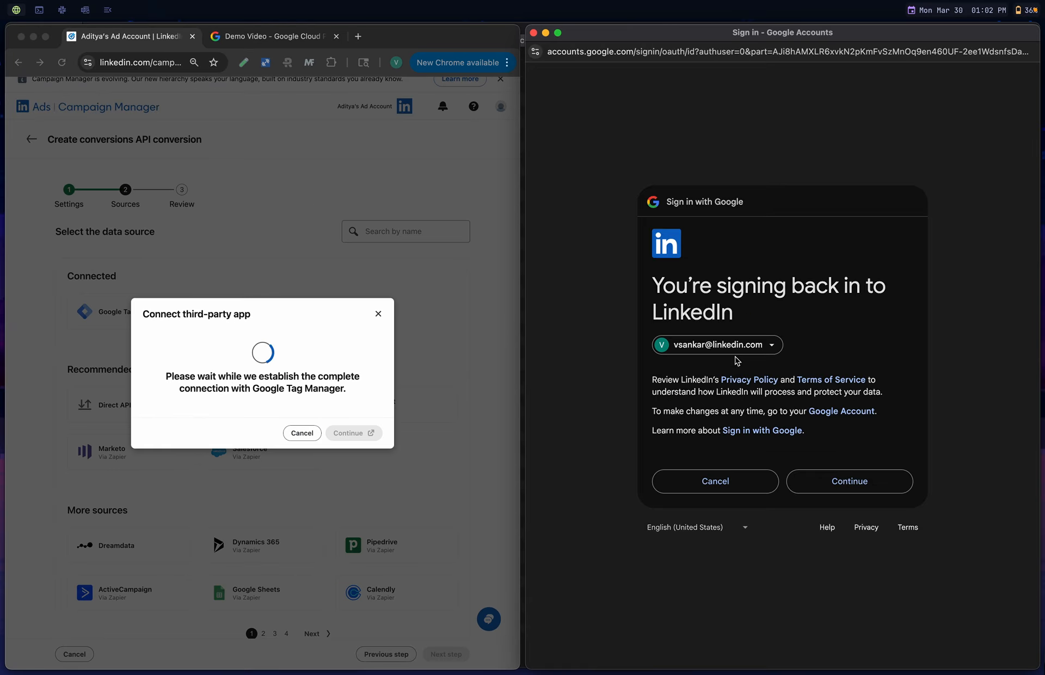
{"action": "left_click", "coordinate": [834, 487]}
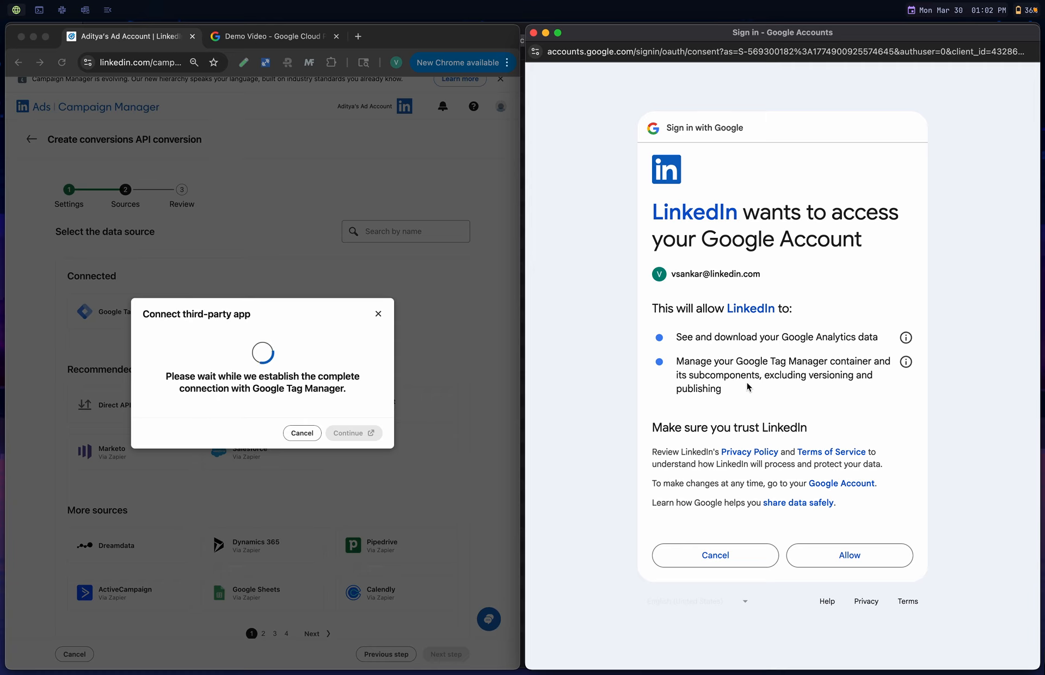
Review the requested Google Tag Manager and Google Analytics permissions and allow LinkedIn access to the Google account.
{"action": "left_click_drag", "start_coordinate": [721, 389], "coordinate": [676, 358]}
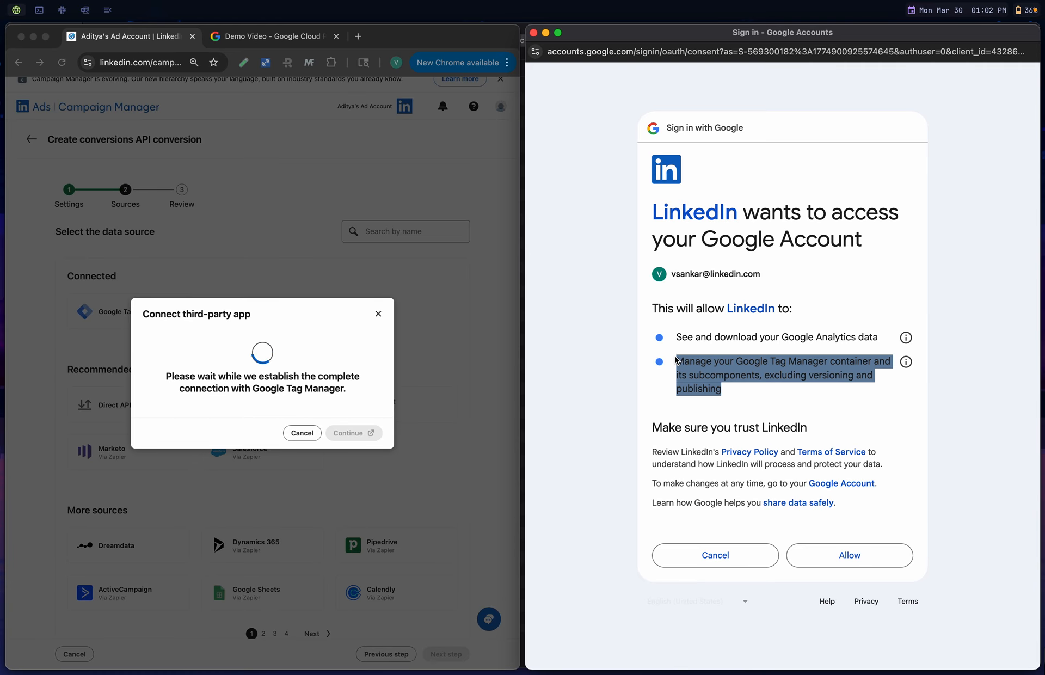
{"action": "triple_click", "coordinate": [676, 358]}
{"action": "left_click", "coordinate": [687, 365]}
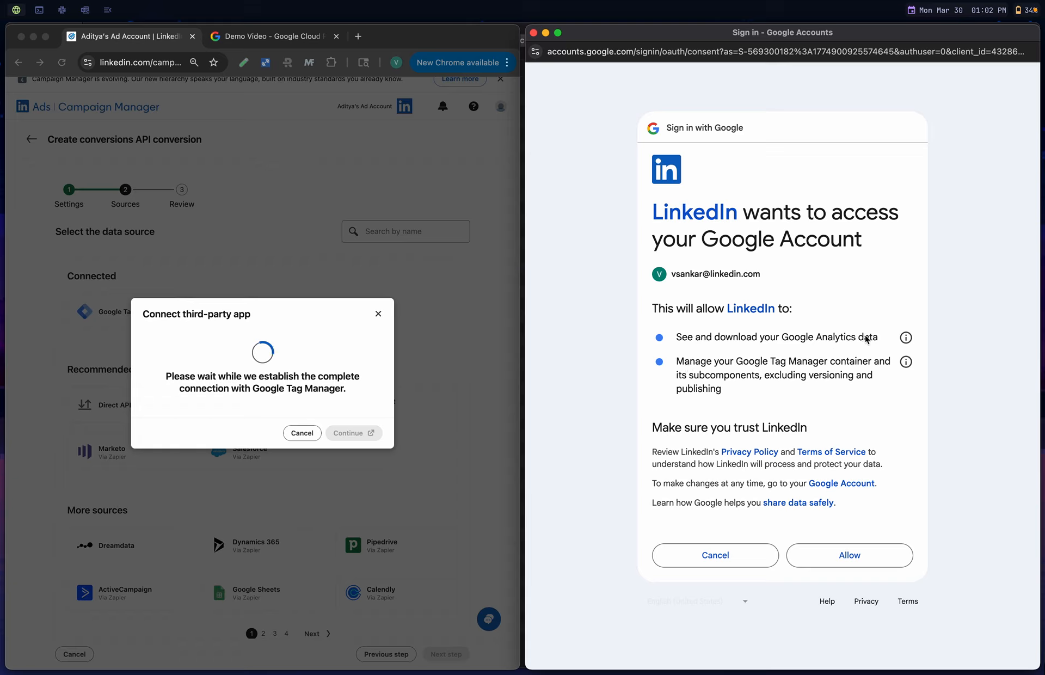
{"action": "left_click_drag", "start_coordinate": [879, 337], "coordinate": [784, 342]}
{"action": "double_click", "coordinate": [785, 342]}
{"action": "triple_click", "coordinate": [785, 341]}
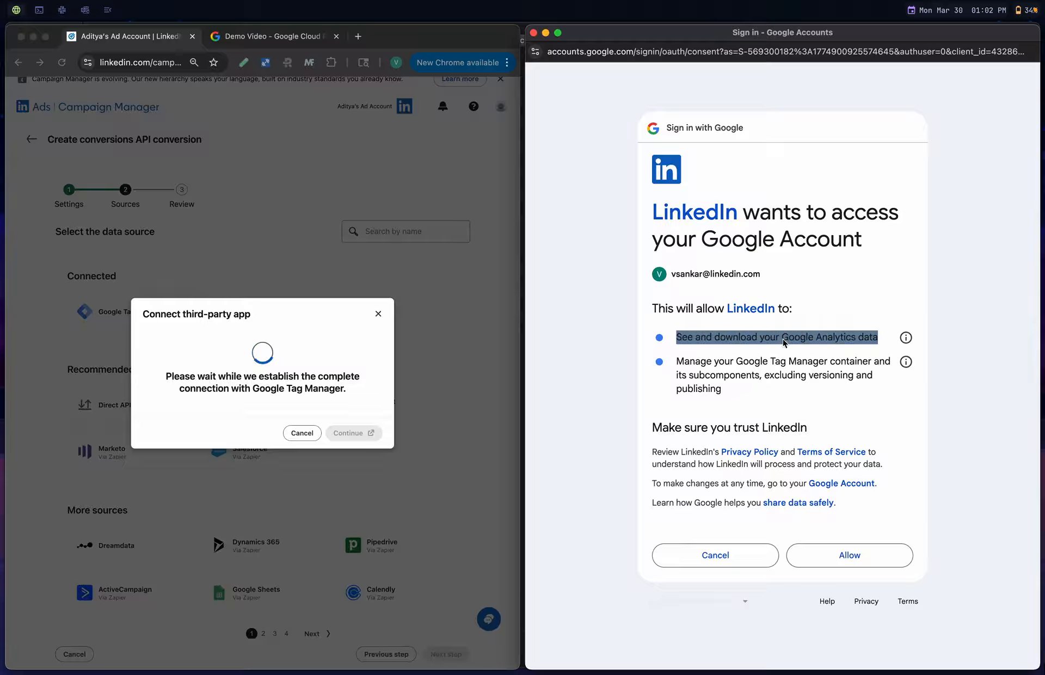
{"action": "left_click", "coordinate": [784, 342]}
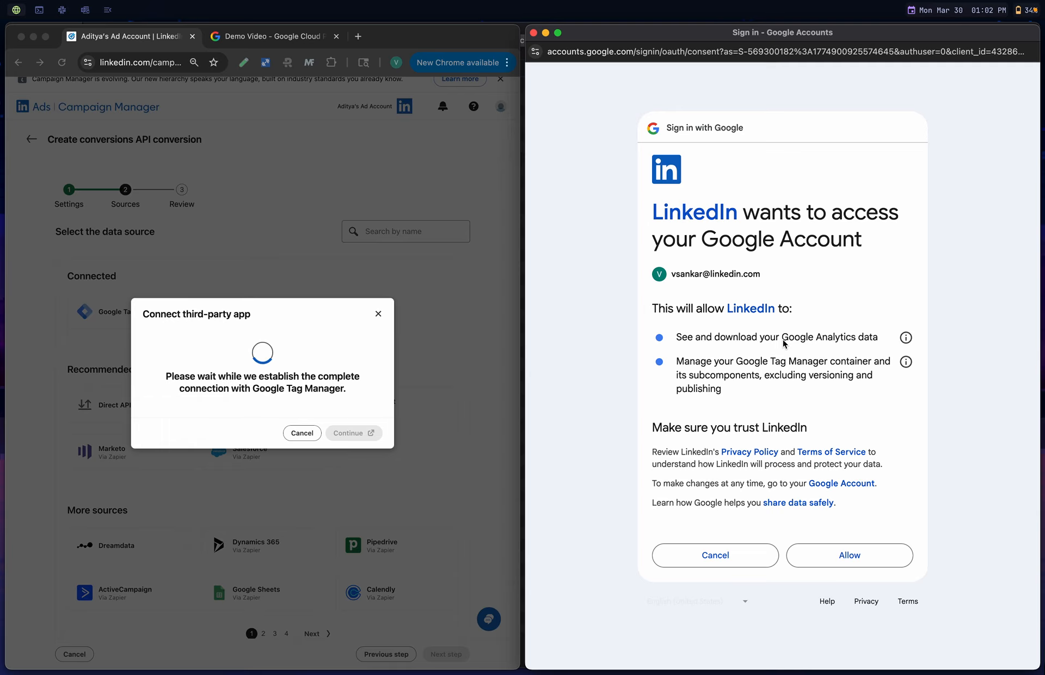
{"action": "triple_click", "coordinate": [784, 343]}
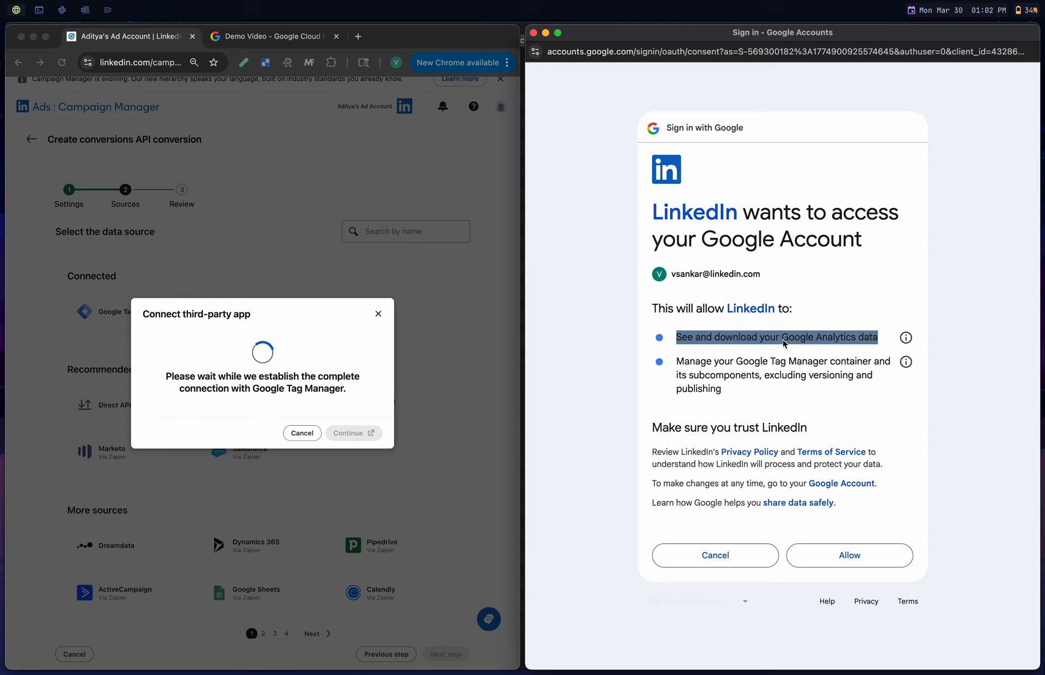
{"action": "left_click", "coordinate": [858, 564]}
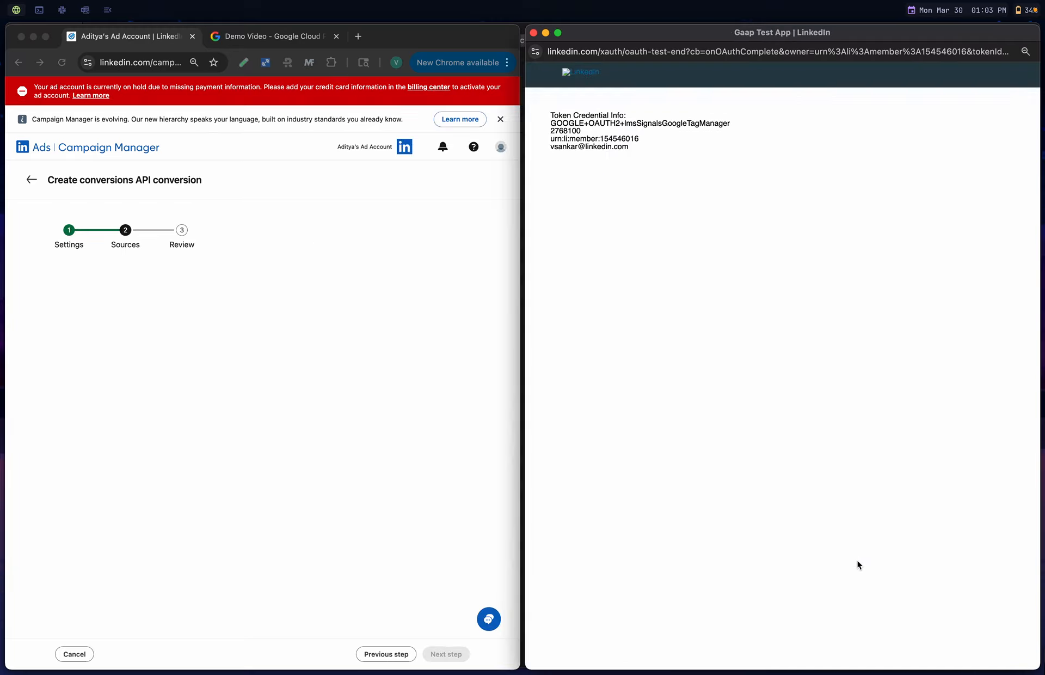
Open the browser's developer tools and select Signals Test Account as the Google Tag Manager account.
{"action": "key", "text": "super+alt+i"}
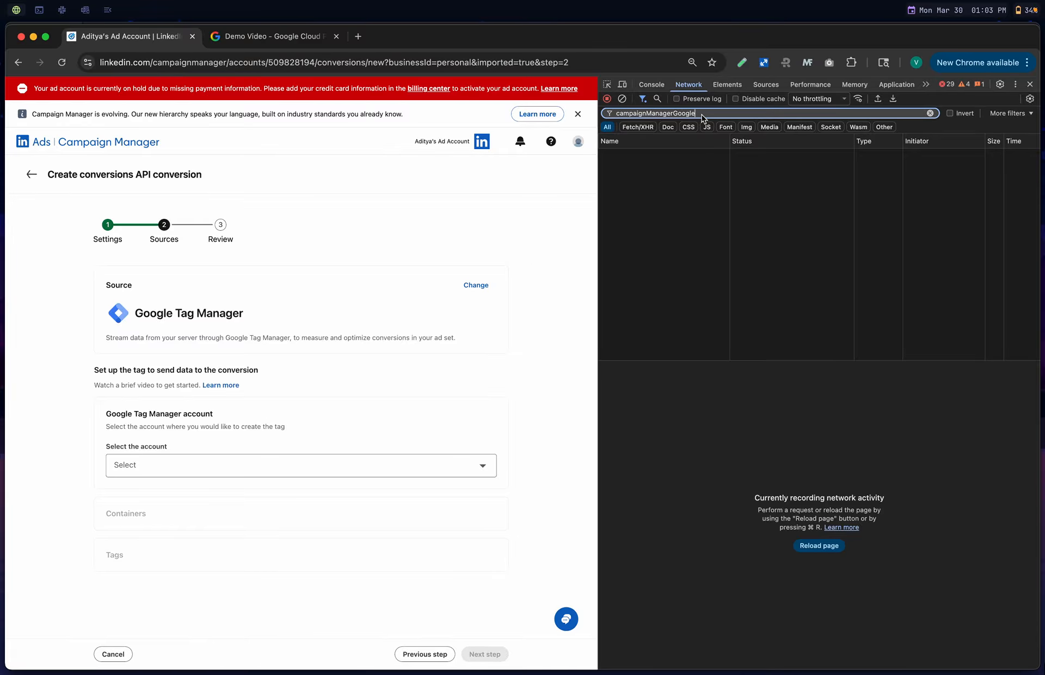
{"action": "left_click", "coordinate": [448, 475]}
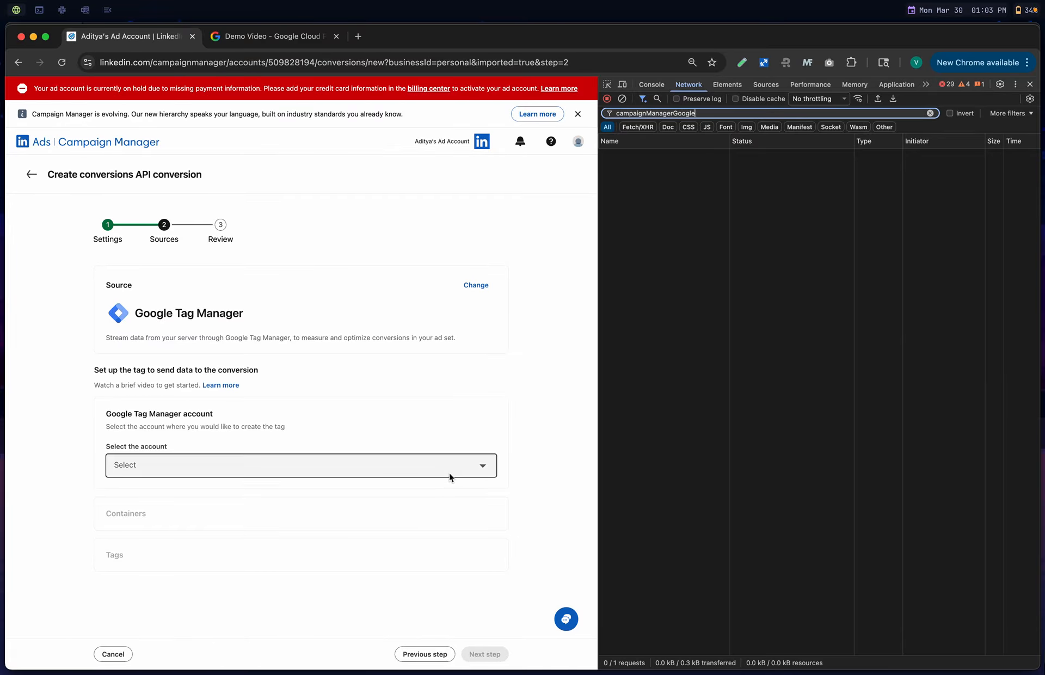
{"action": "left_click", "coordinate": [405, 500]}
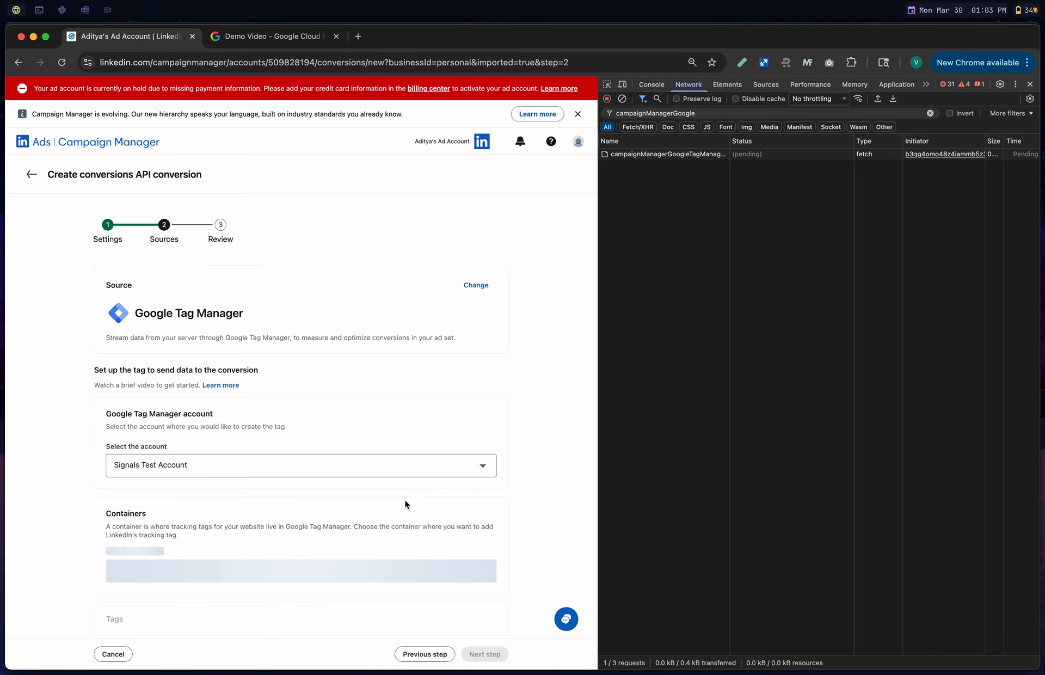
Look over the container settings and inspect the headers of the network request that loaded the containers.
{"action": "scroll", "coordinate": [405, 502], "scroll_direction": "down", "scroll_amount": 5}
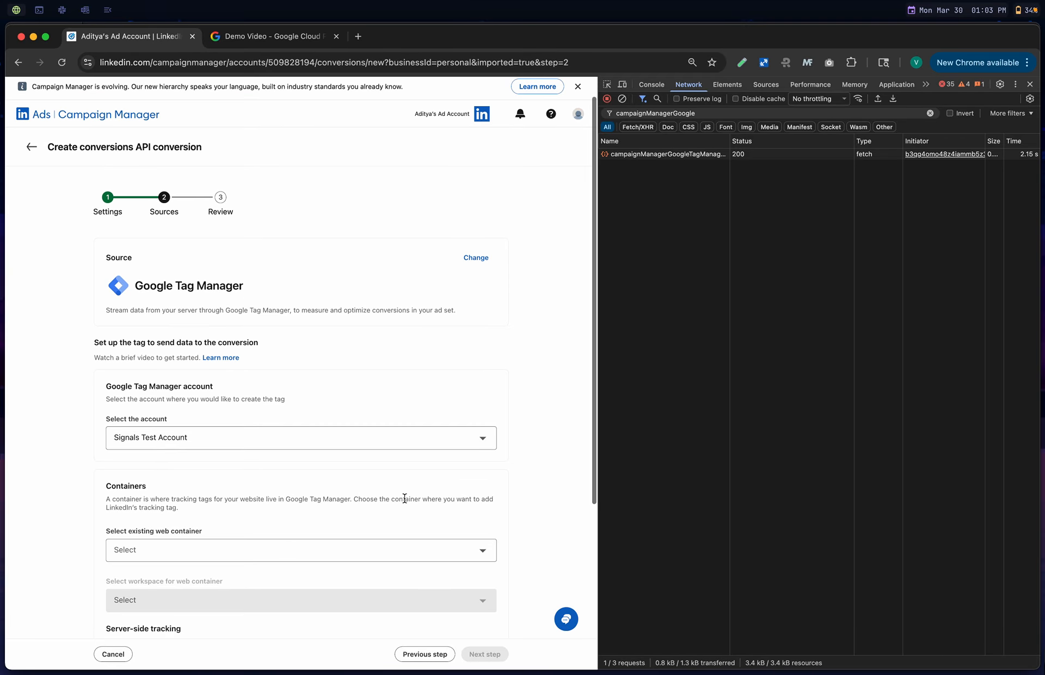
{"action": "scroll", "coordinate": [405, 502], "scroll_direction": "down", "scroll_amount": 4}
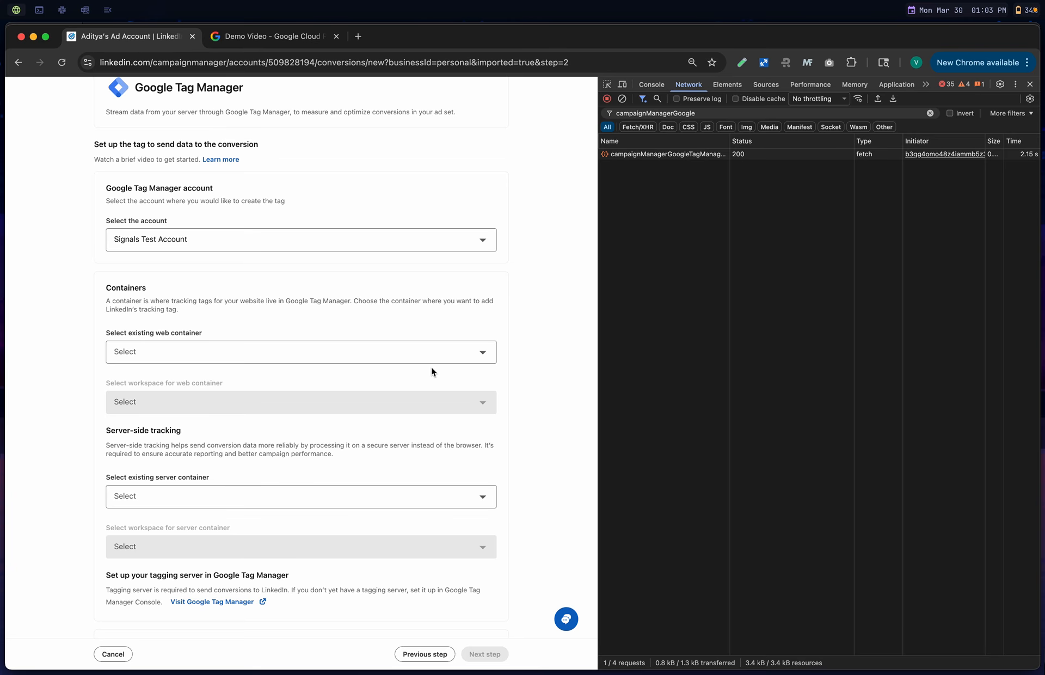
{"action": "scroll", "coordinate": [415, 313], "scroll_direction": "down", "scroll_amount": 2}
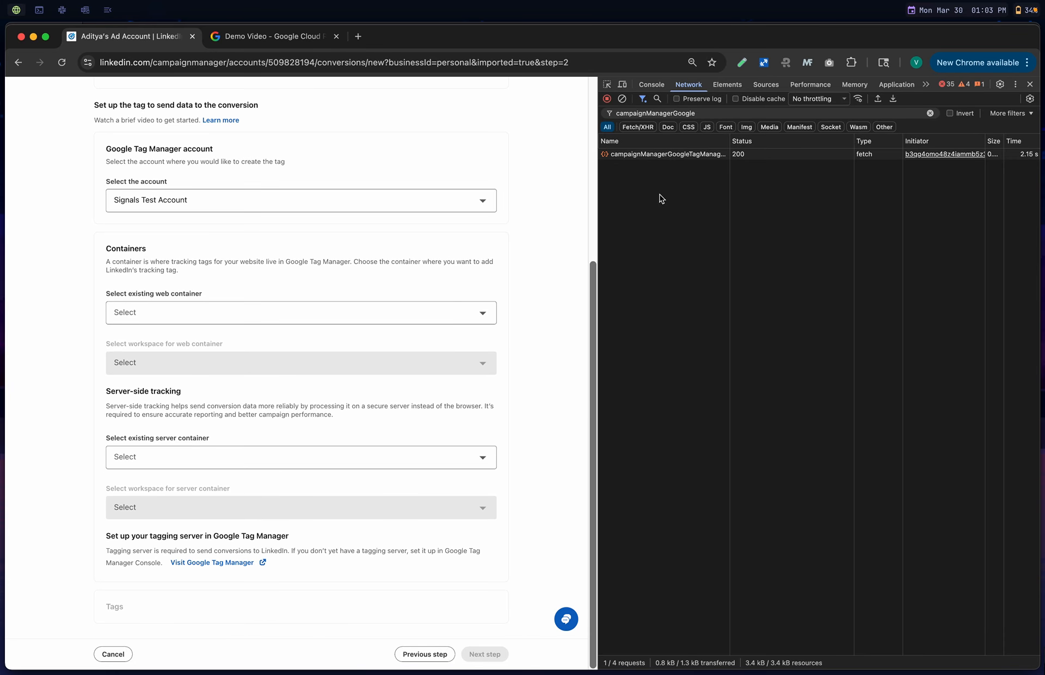
{"action": "left_click", "coordinate": [669, 155]}
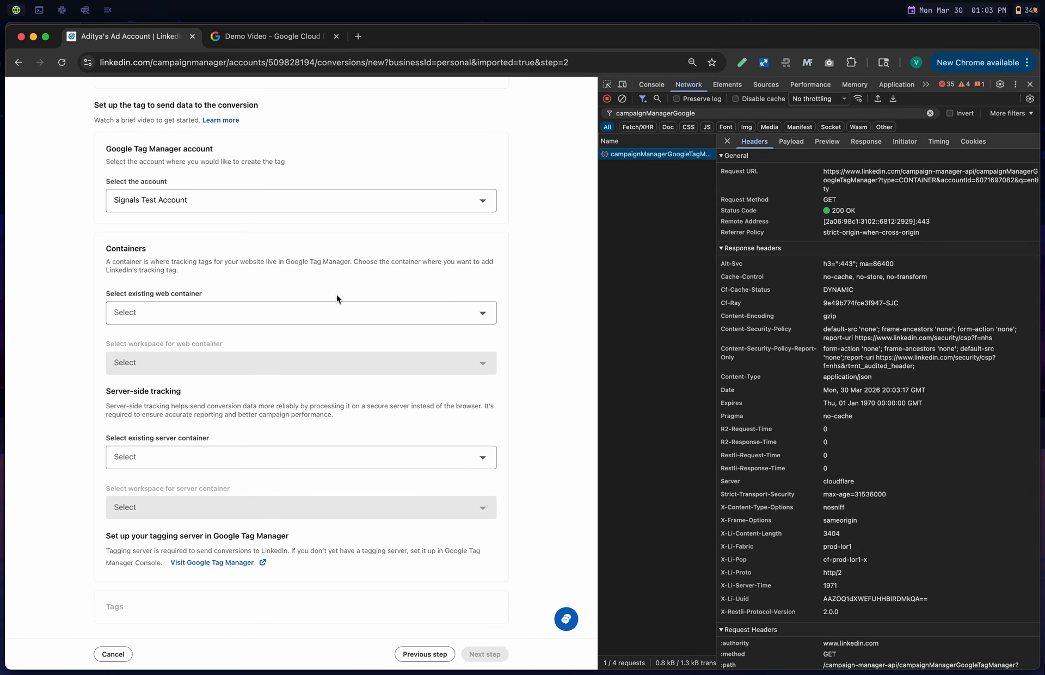
Set the web container to it-gtm-test-website.netlify.app with the DO NOT USE dev workspace, inspecting the workspace request in between.
{"action": "left_click", "coordinate": [293, 315]}
{"action": "left_click", "coordinate": [283, 351]}
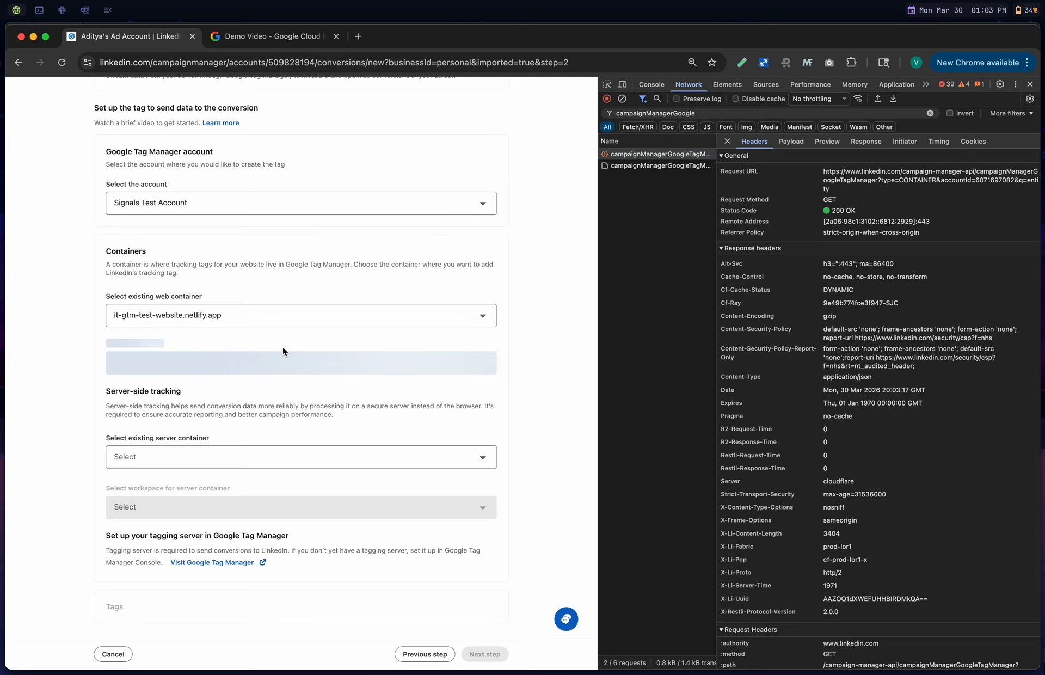
{"action": "left_click", "coordinate": [654, 166]}
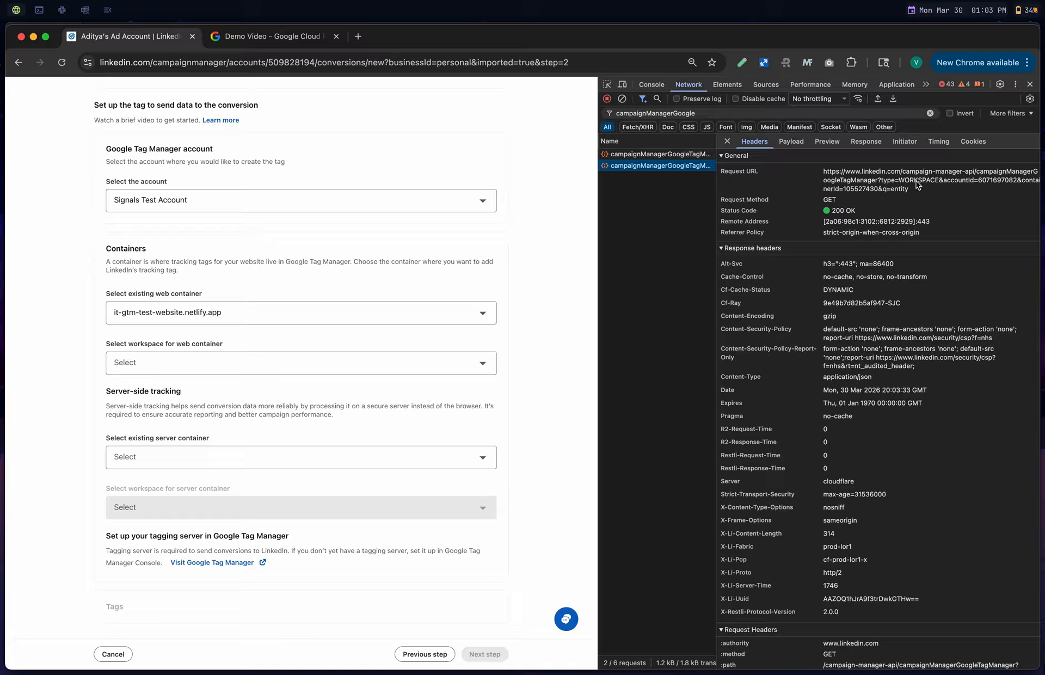
{"action": "left_click", "coordinate": [355, 357]}
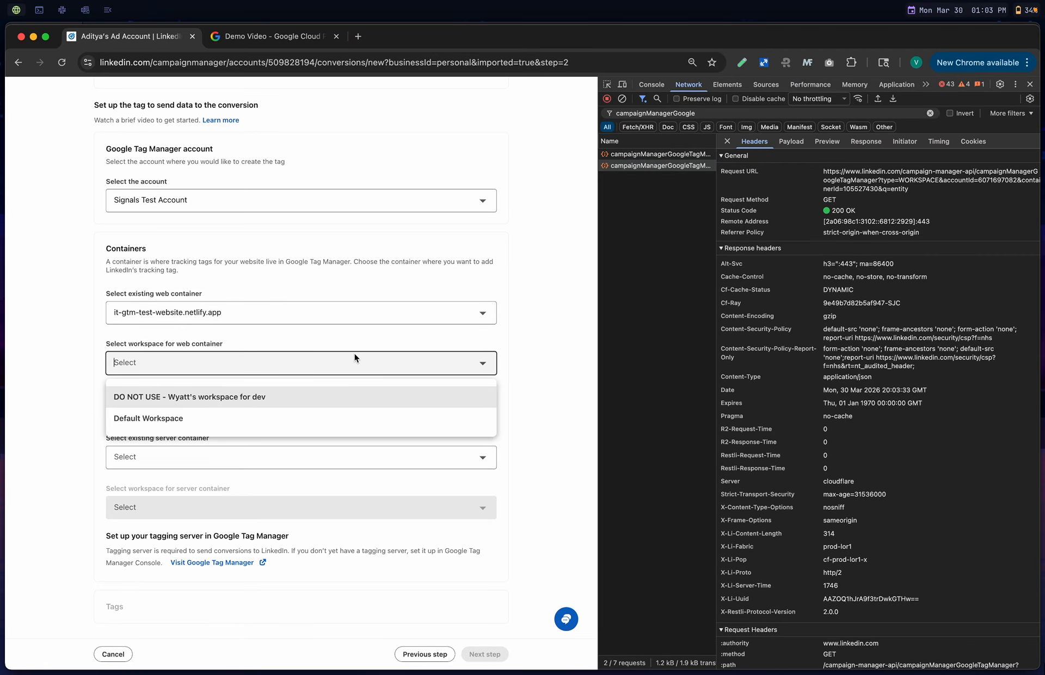
{"action": "left_click", "coordinate": [331, 393]}
Set the server container to LI_CAPI_GTM_template_server_container with Default Workspace, inspecting its workspace request in between.
{"action": "left_click", "coordinate": [318, 454]}
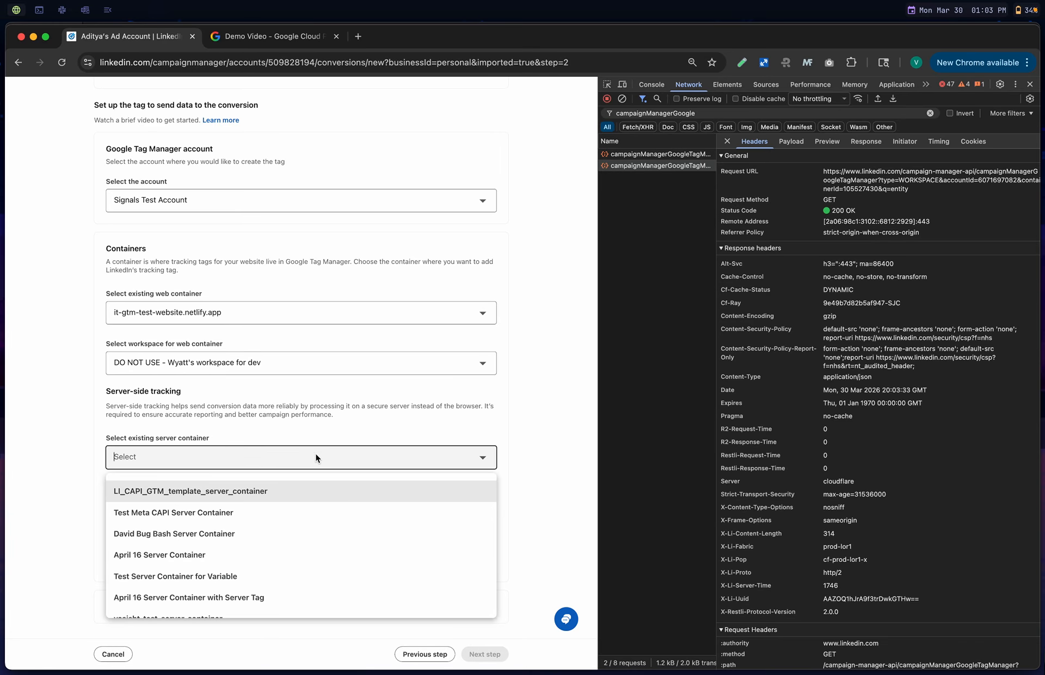
{"action": "left_click", "coordinate": [308, 491]}
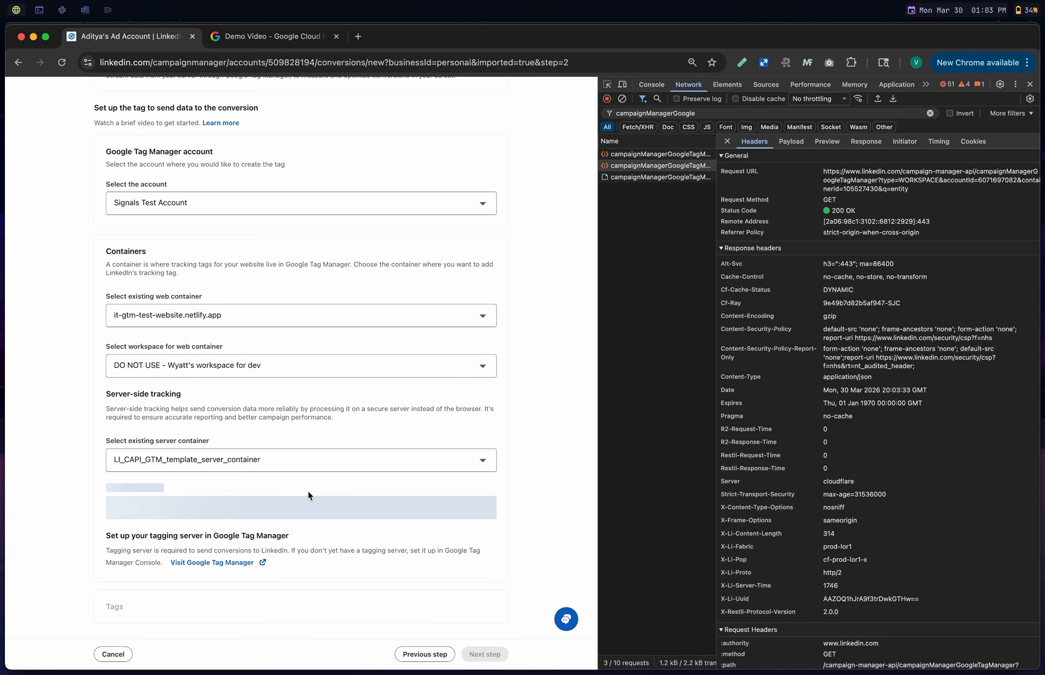
{"action": "left_click", "coordinate": [654, 177]}
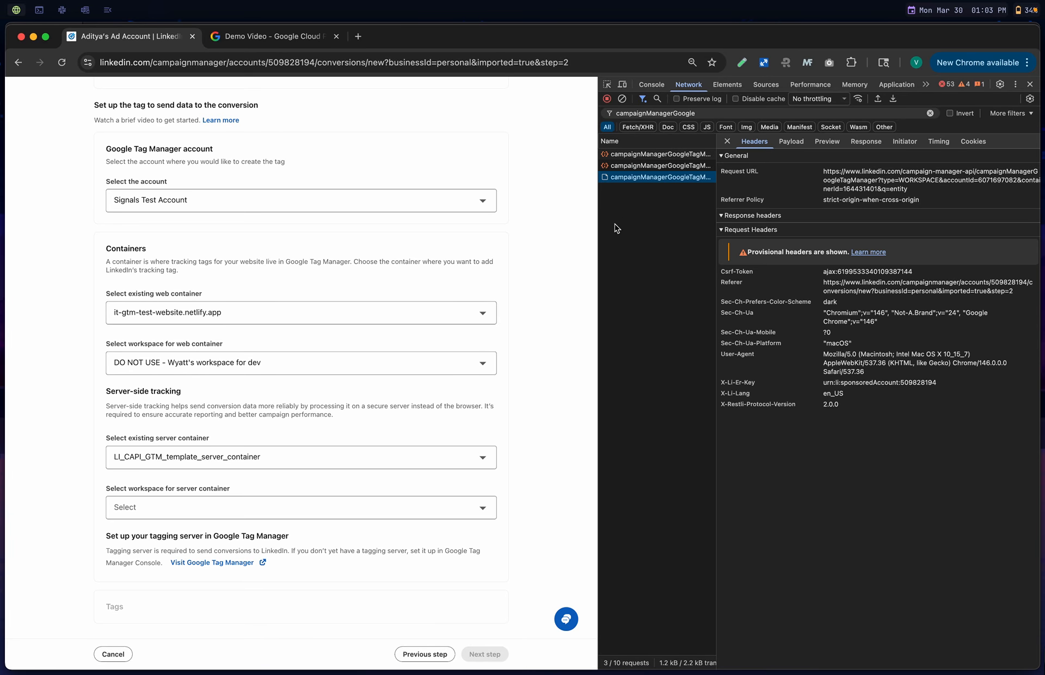
{"action": "left_click", "coordinate": [305, 515]}
{"action": "left_click", "coordinate": [291, 542]}
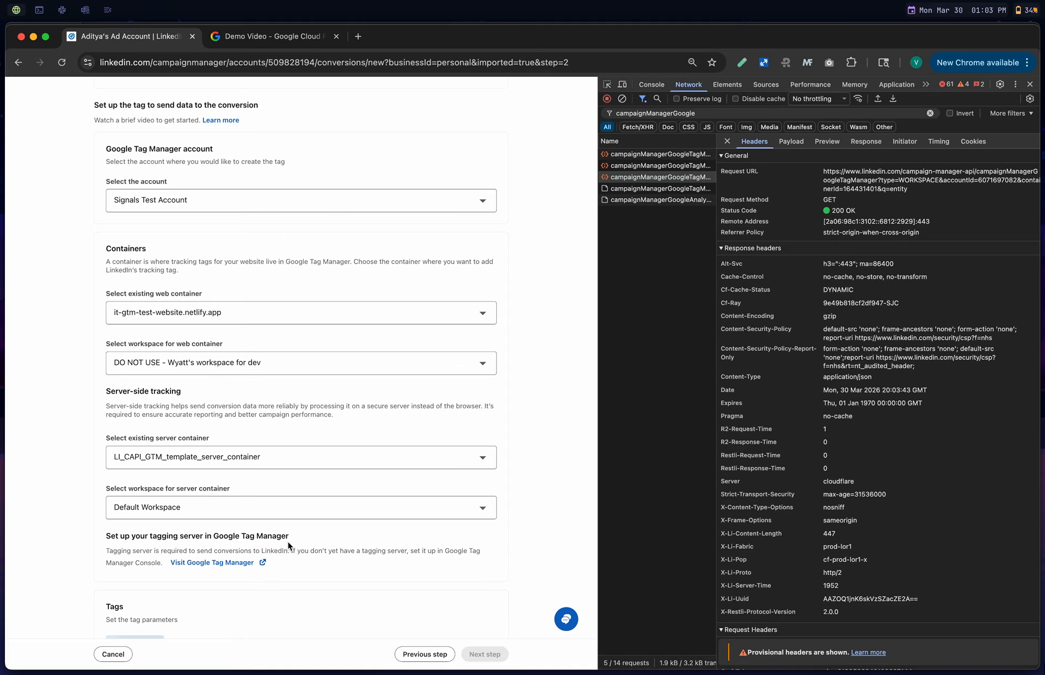
Look over the tag parameters and inspect the trigger request, highlighting the type parameter in its URL.
{"action": "scroll", "coordinate": [290, 545], "scroll_direction": "down", "scroll_amount": 4}
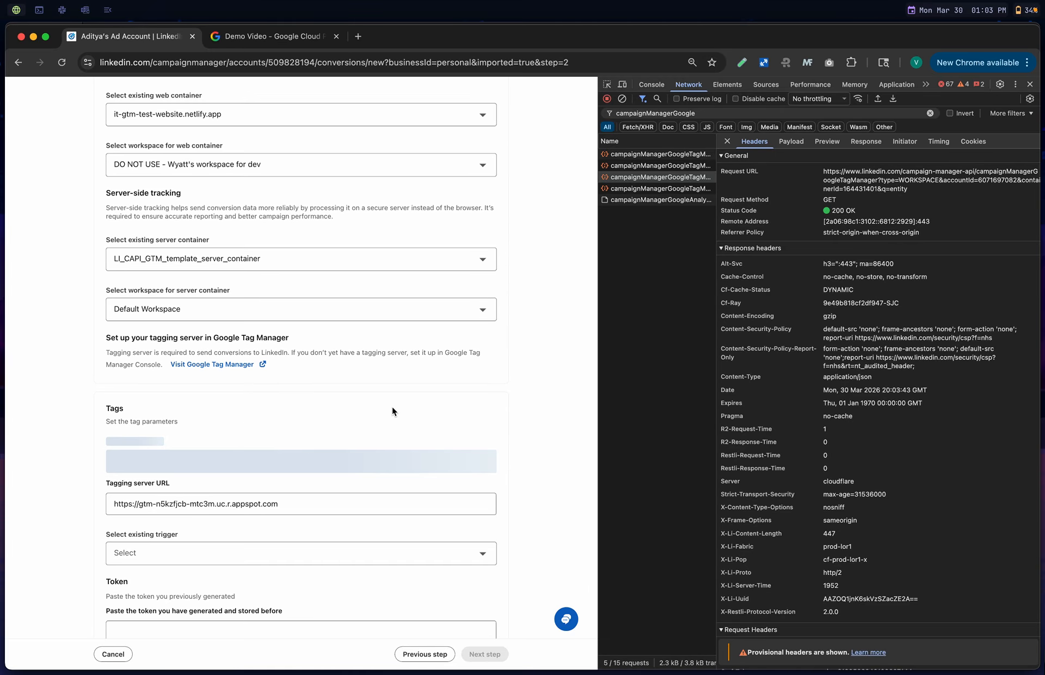
{"action": "scroll", "coordinate": [396, 381], "scroll_direction": "down", "scroll_amount": 2}
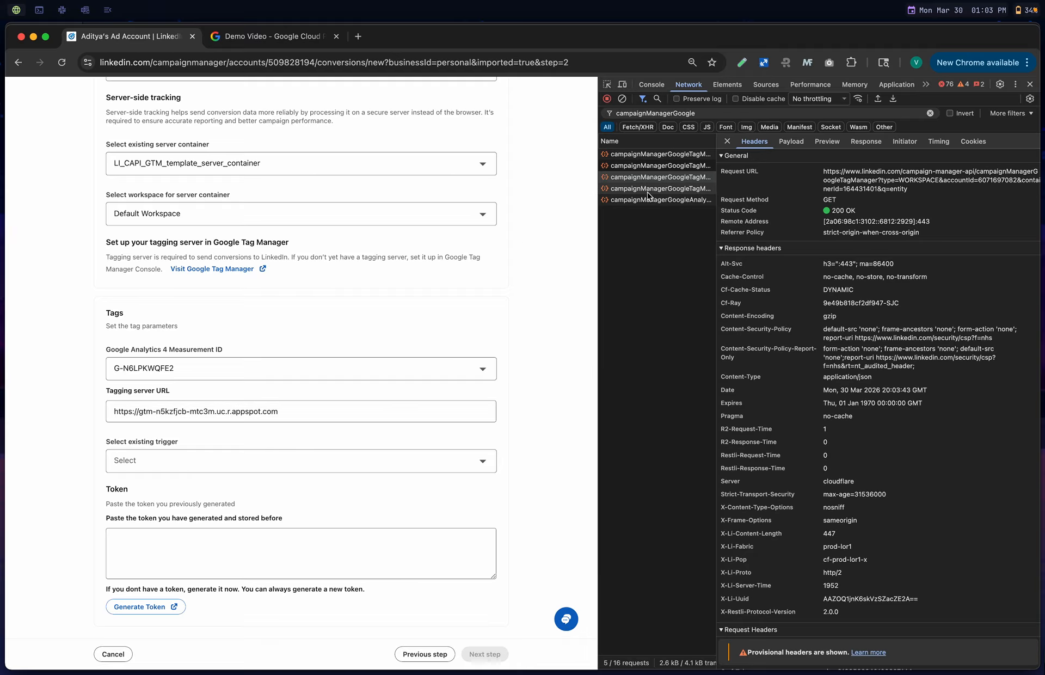
{"action": "left_click", "coordinate": [651, 189]}
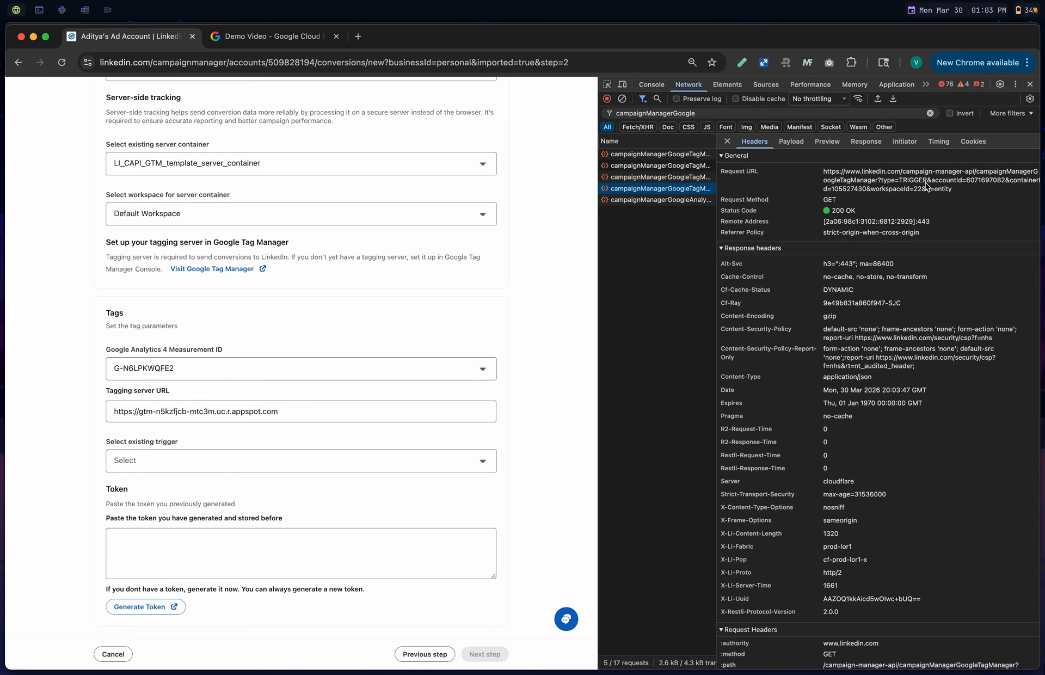
{"action": "left_click_drag", "start_coordinate": [928, 186], "coordinate": [890, 186]}
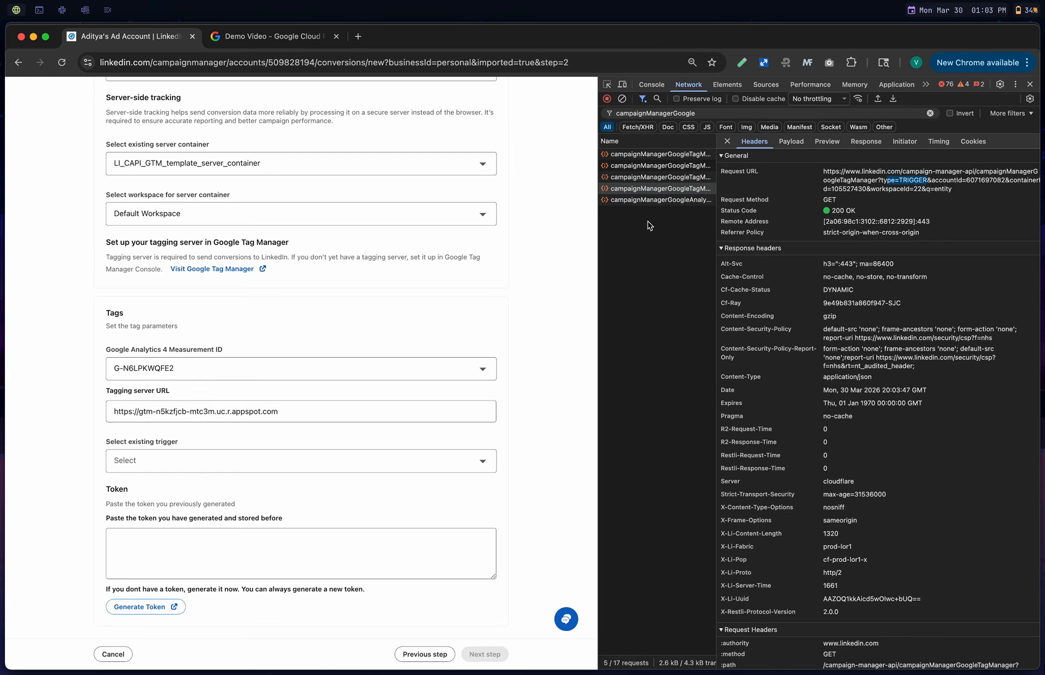
Examine the Google Analytics measurement IDs request's URL and response, and view the Google Analytics 4 Measurement ID options.
{"action": "left_click", "coordinate": [642, 201]}
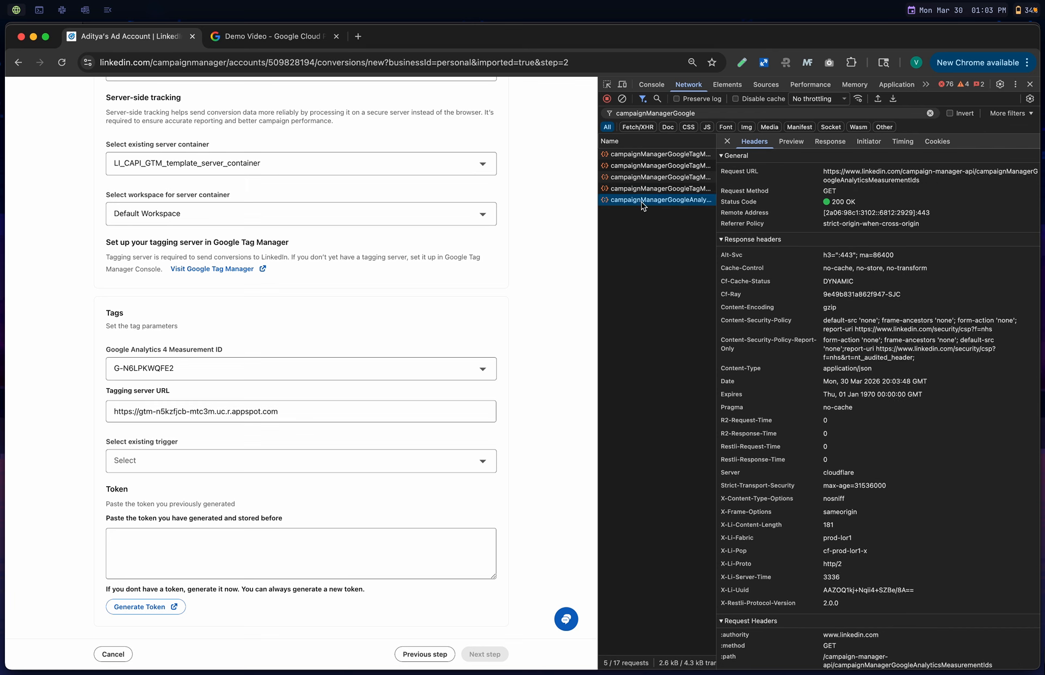
{"action": "triple_click", "coordinate": [860, 180]}
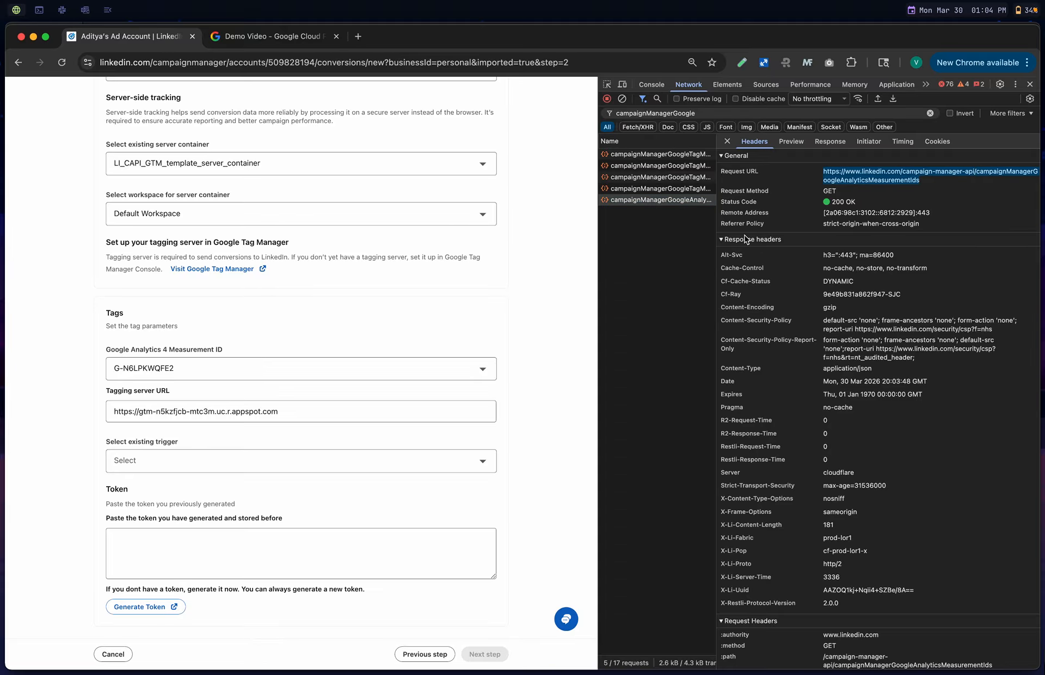
{"action": "double_click", "coordinate": [899, 180]}
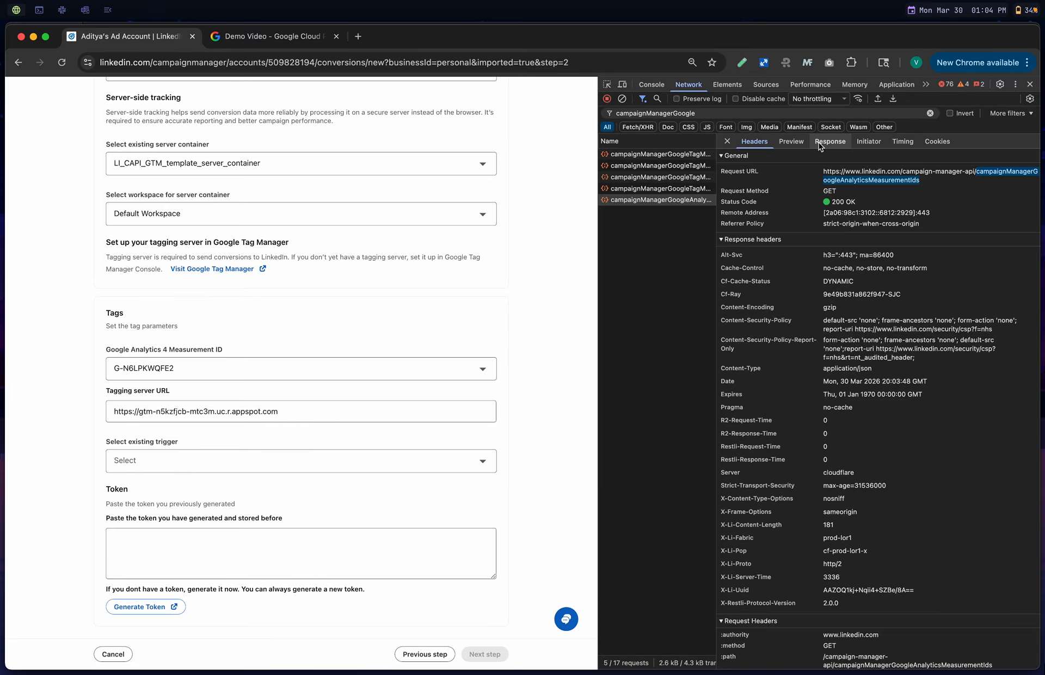
{"action": "left_click", "coordinate": [833, 143]}
{"action": "scroll", "coordinate": [819, 233], "scroll_direction": "up", "scroll_amount": 1}
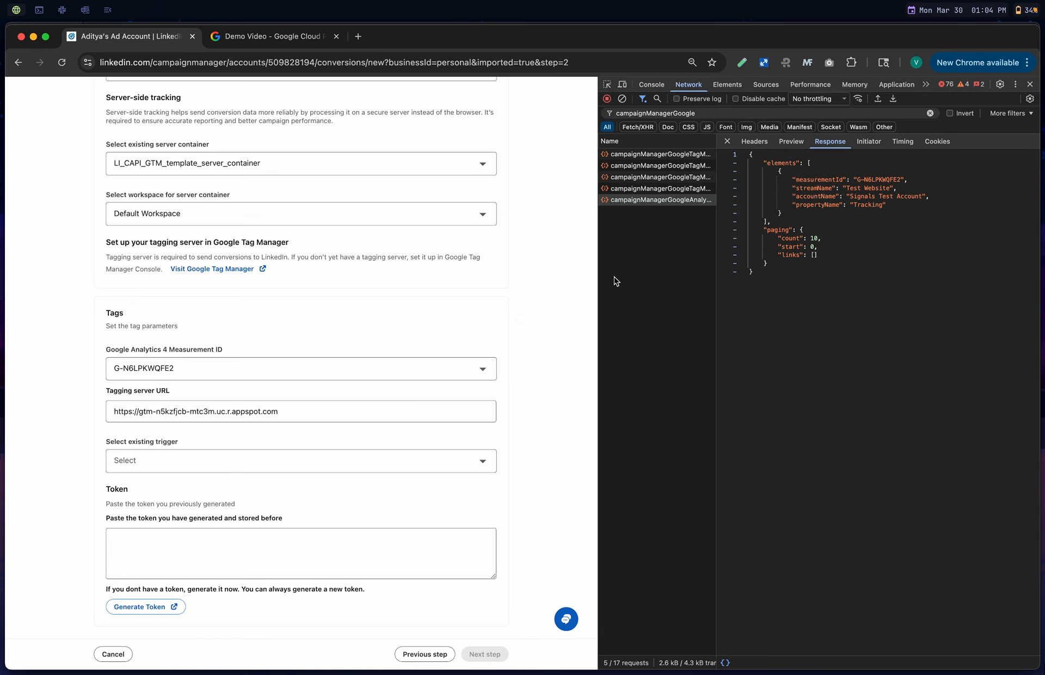
{"action": "left_click", "coordinate": [464, 369]}
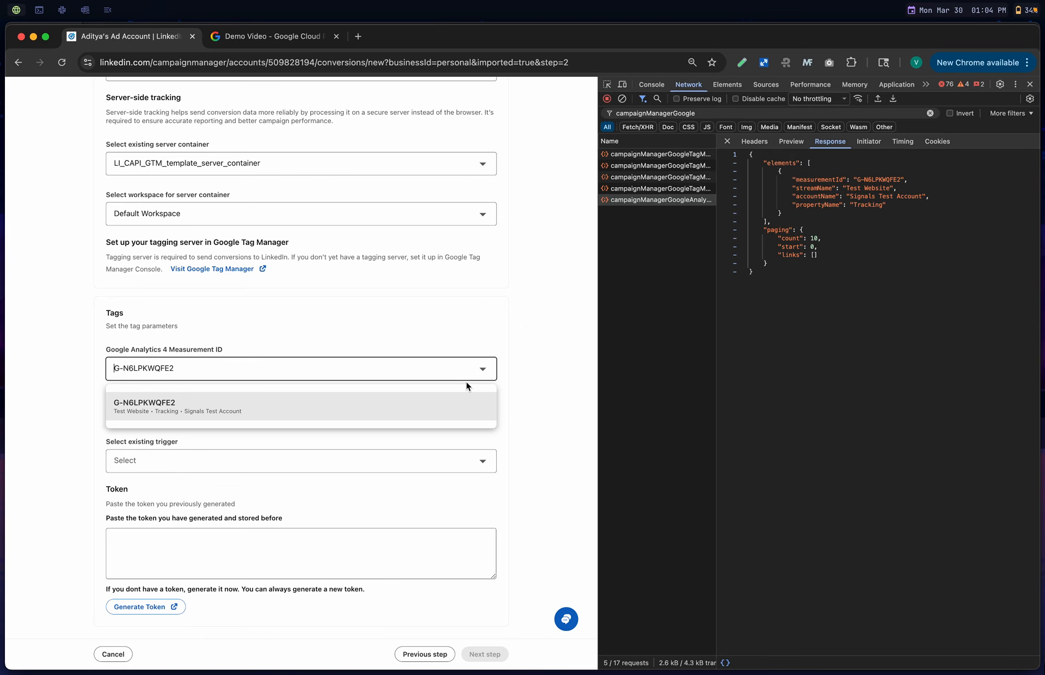
Choose G-N6LPKWQFE2 as the Google Analytics 4 Measurement ID and contact as the existing trigger.
{"action": "left_click", "coordinate": [541, 347]}
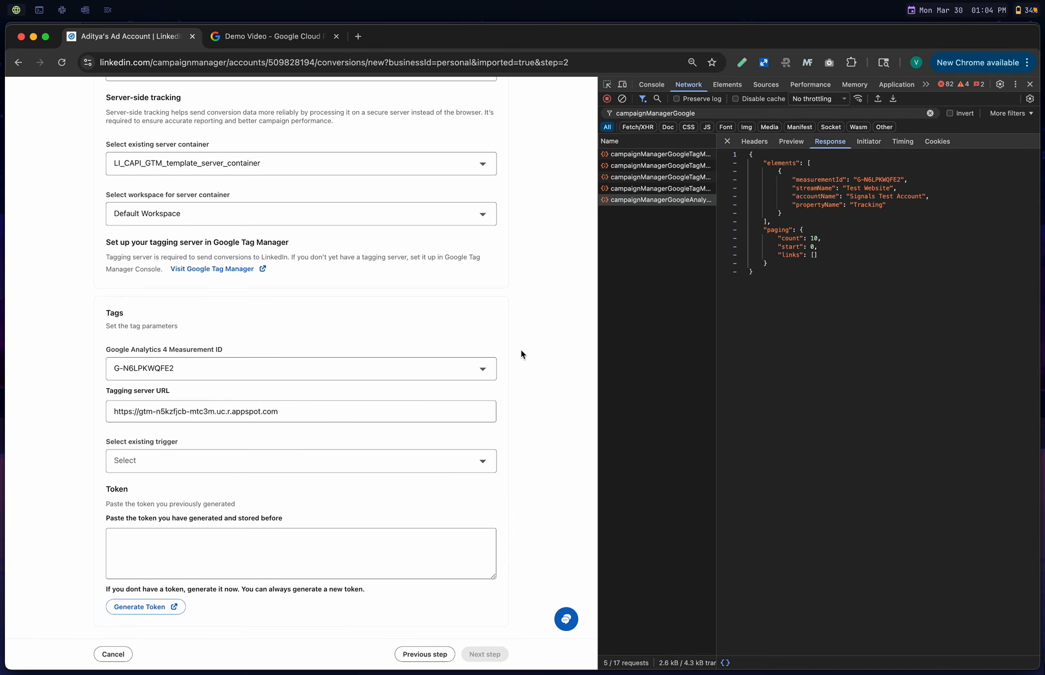
{"action": "left_click", "coordinate": [455, 374]}
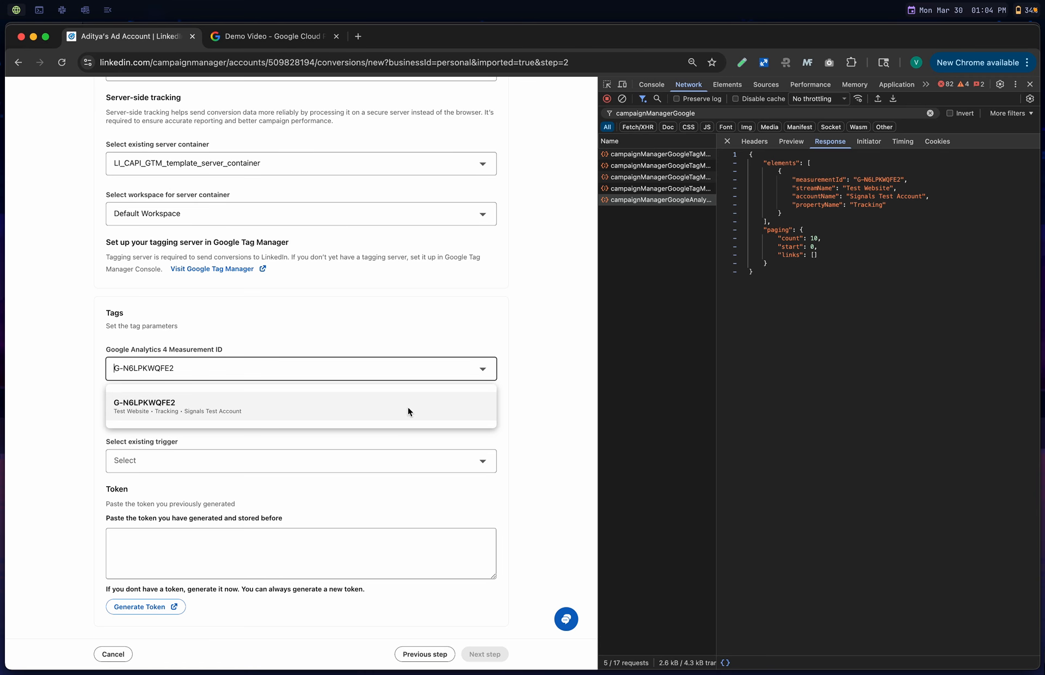
{"action": "left_click", "coordinate": [533, 343]}
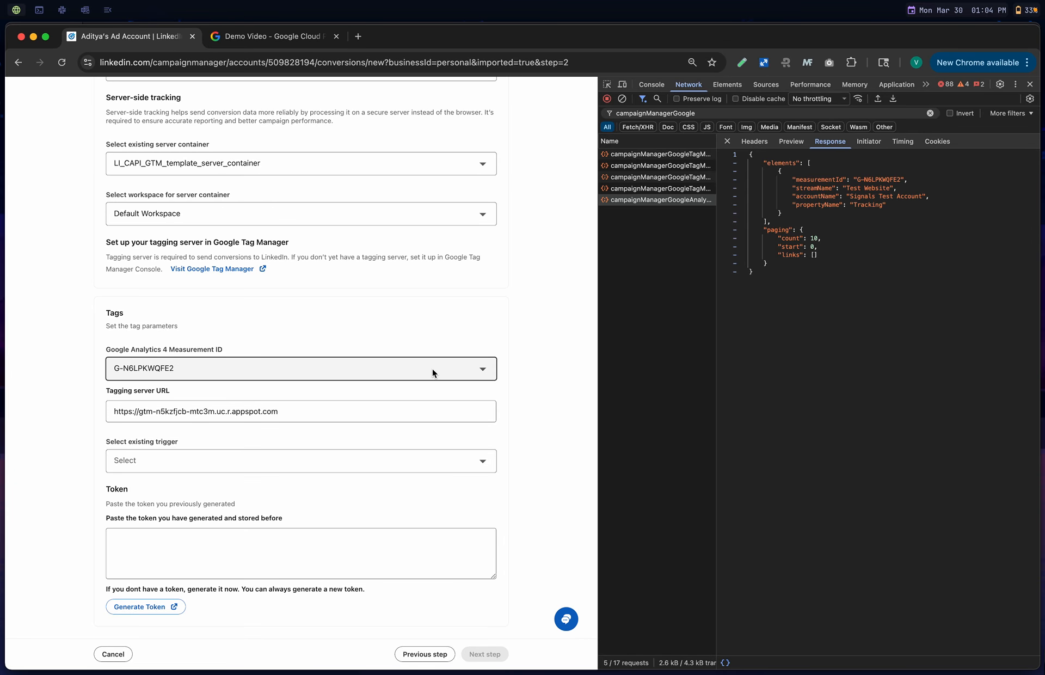
{"action": "left_click", "coordinate": [211, 378]}
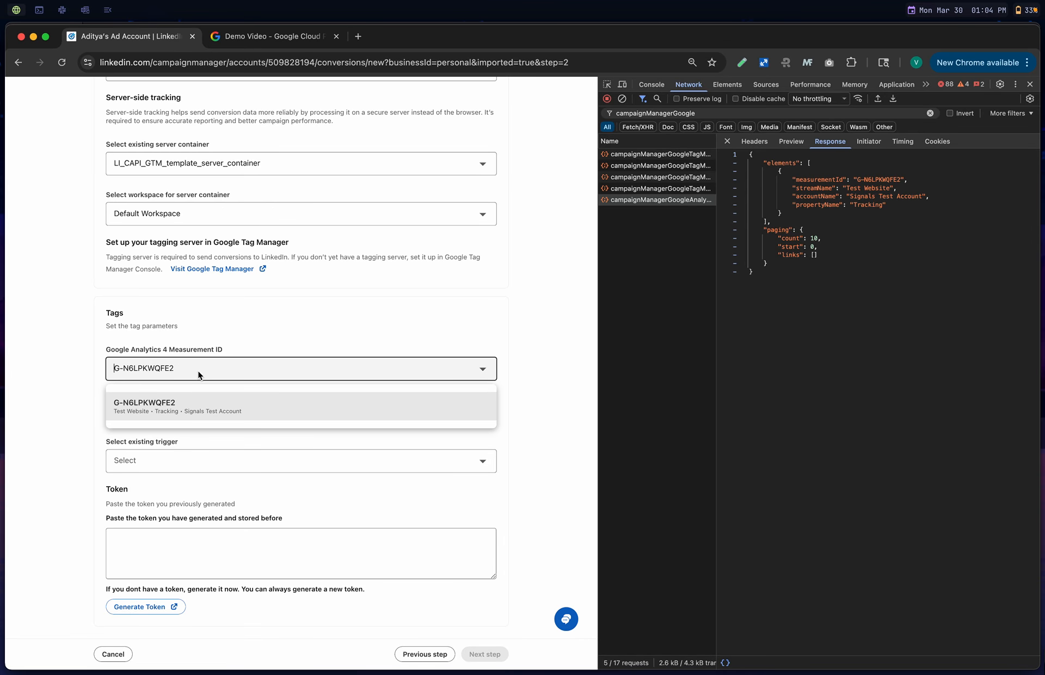
{"action": "left_click", "coordinate": [195, 411]}
{"action": "left_click", "coordinate": [191, 462]}
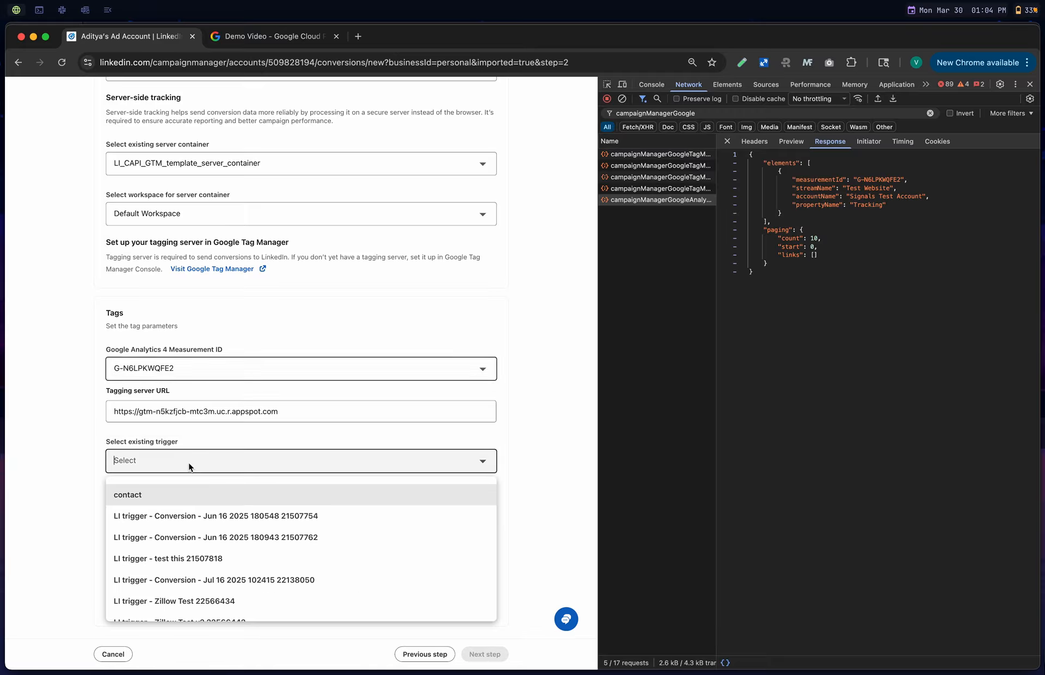
{"action": "left_click", "coordinate": [186, 497]}
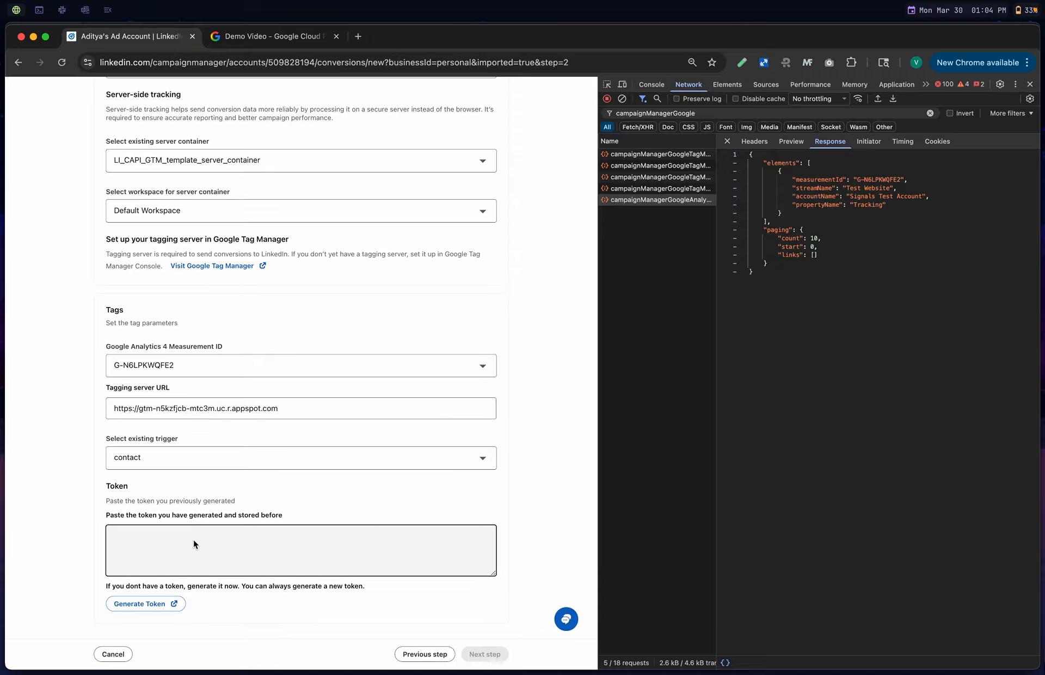
Generate a Google Tag Manager token by authorizing CAPI token generator app - GTM, and copy it.
{"action": "left_click", "coordinate": [167, 538]}
{"action": "left_click", "coordinate": [143, 604]}
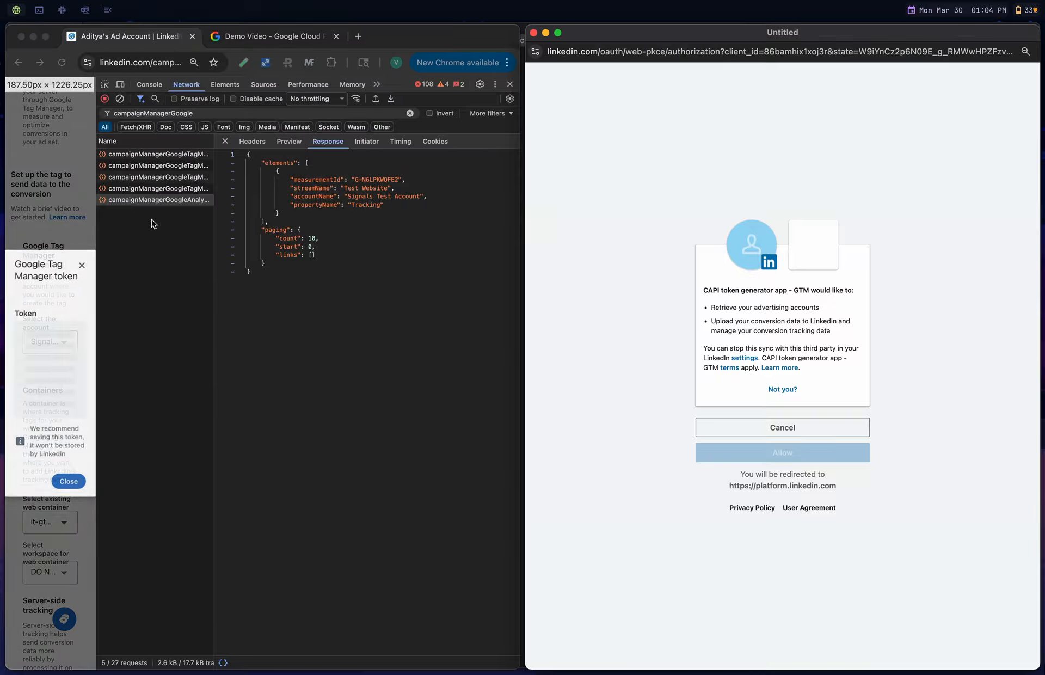
{"action": "left_click", "coordinate": [782, 448]}
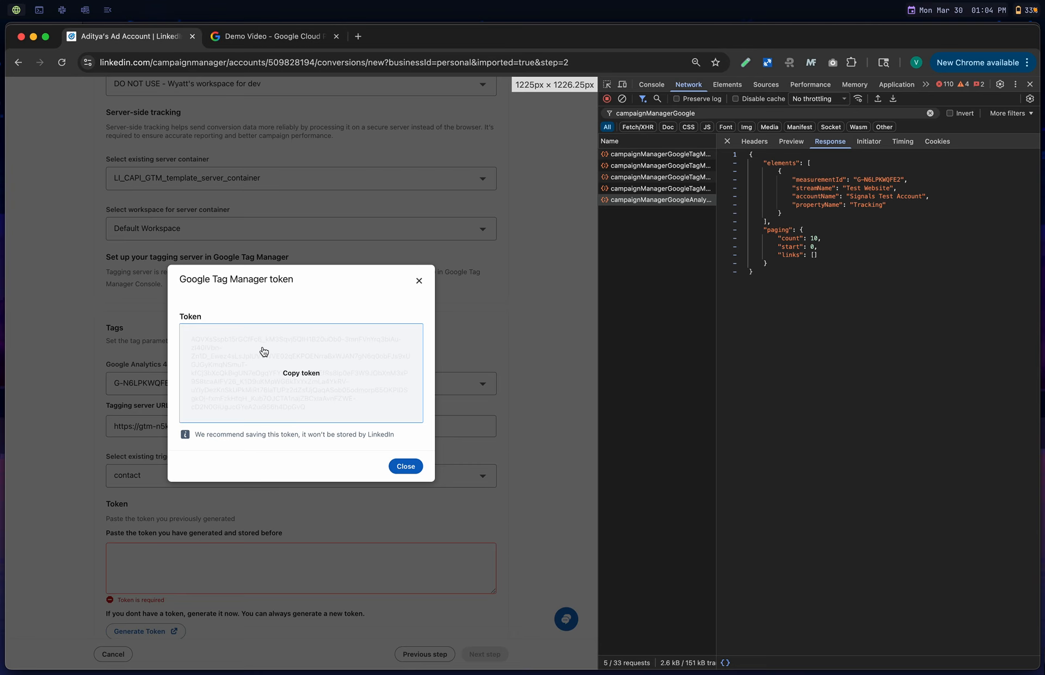
{"action": "left_click", "coordinate": [286, 404]}
{"action": "left_click", "coordinate": [406, 466]}
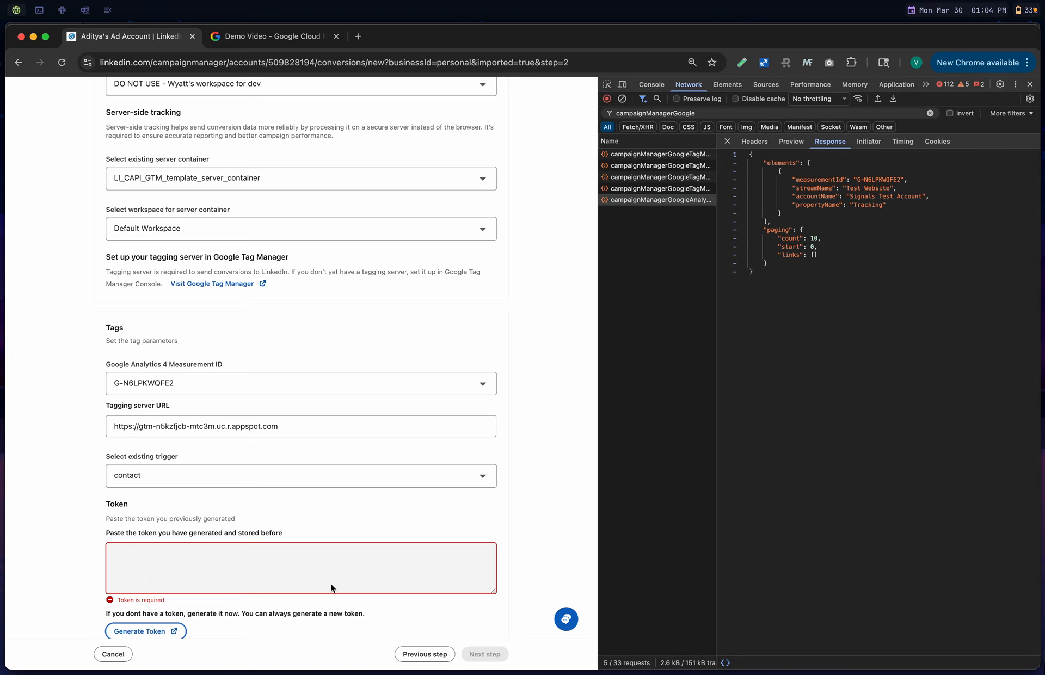
Paste the generated token into the Token field and create the GTM test conversion from the review.
{"action": "left_click", "coordinate": [332, 588]}
{"action": "key", "text": "ctrl+v"}
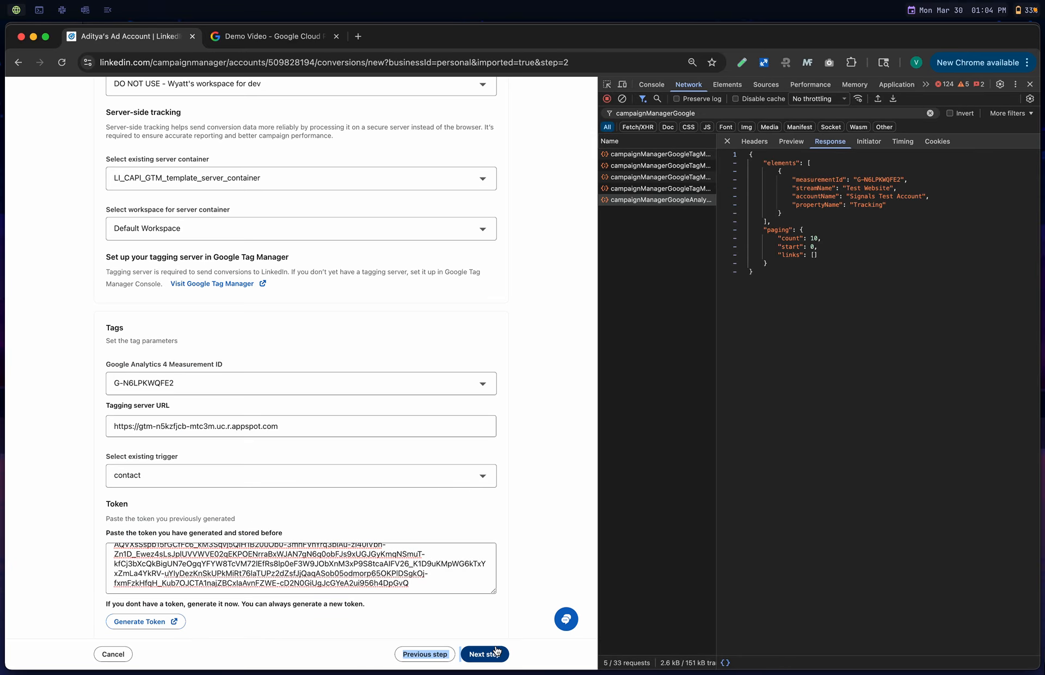
{"action": "left_click", "coordinate": [490, 654]}
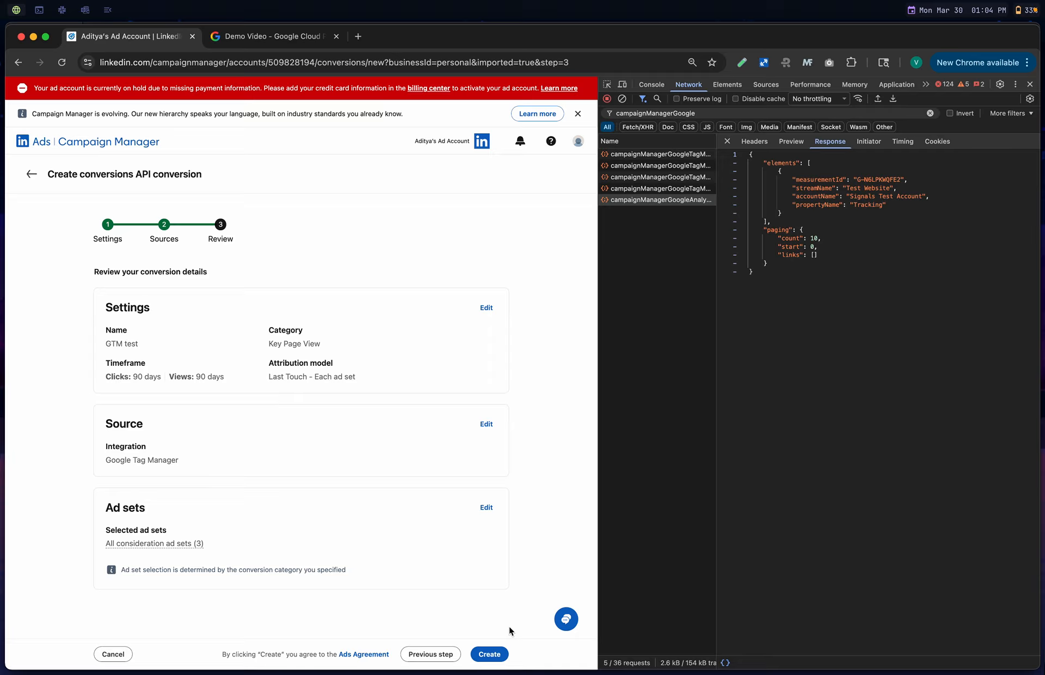
{"action": "left_click", "coordinate": [497, 653]}
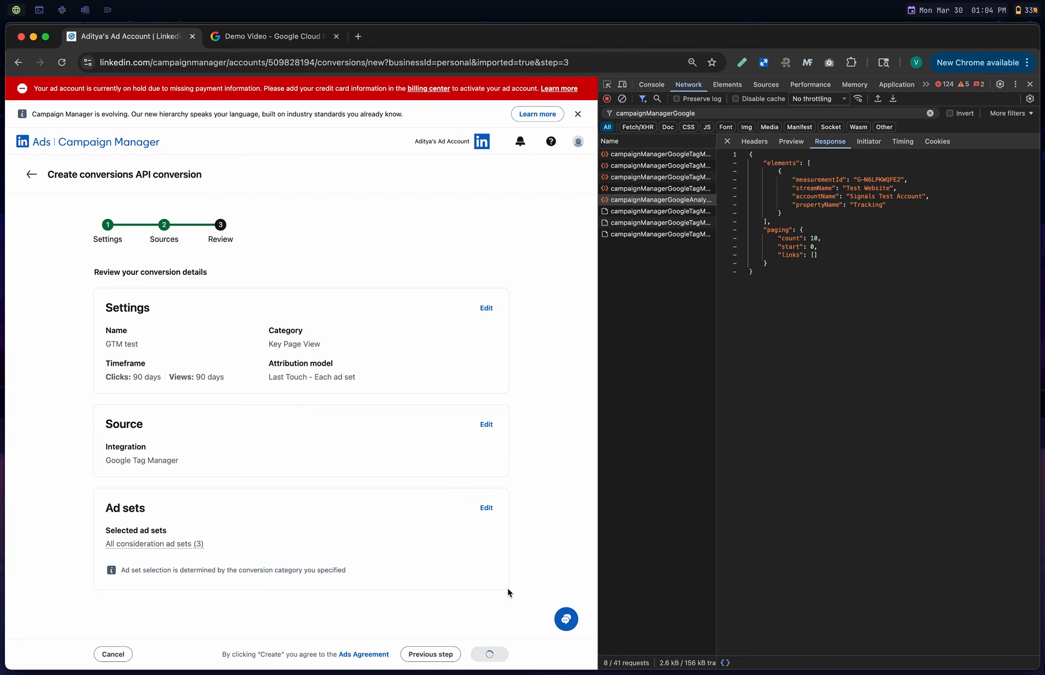
Examine the headers of the Google Tag Manager createTag requests sent on creating the conversion.
{"action": "left_click", "coordinate": [663, 221]}
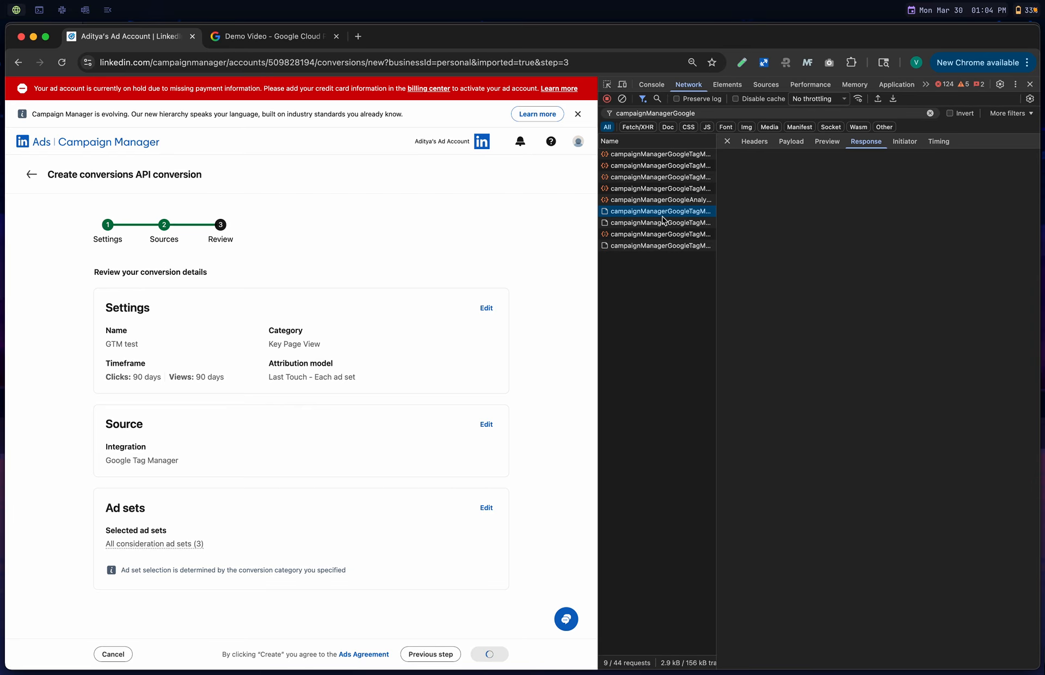
{"action": "left_click", "coordinate": [754, 142]}
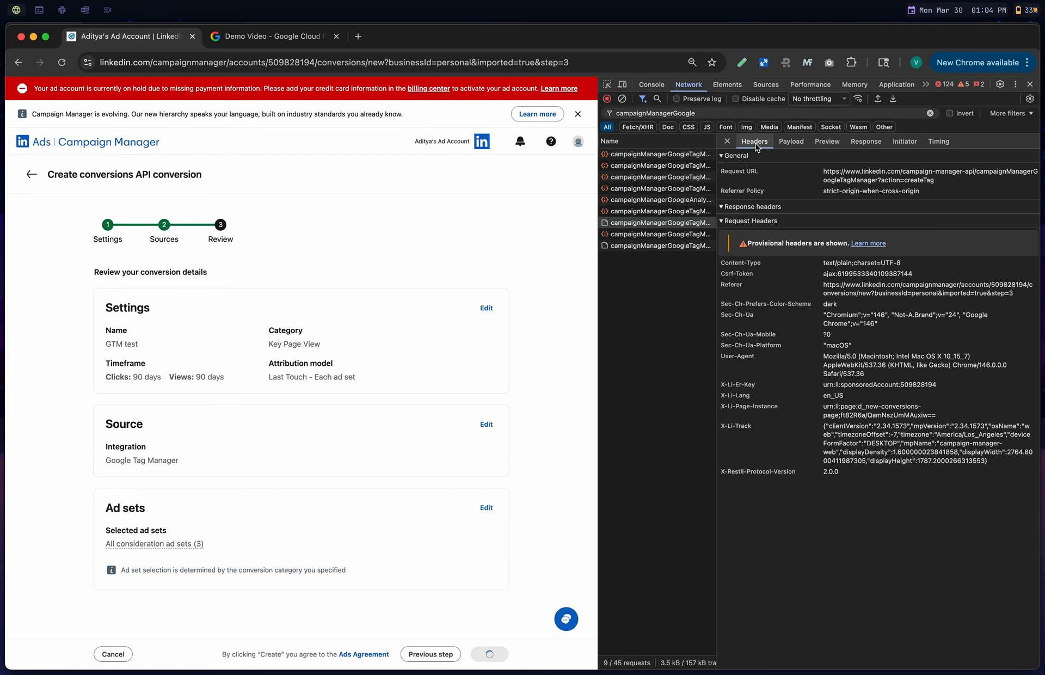
{"action": "left_click", "coordinate": [660, 234]}
{"action": "left_click", "coordinate": [660, 213]}
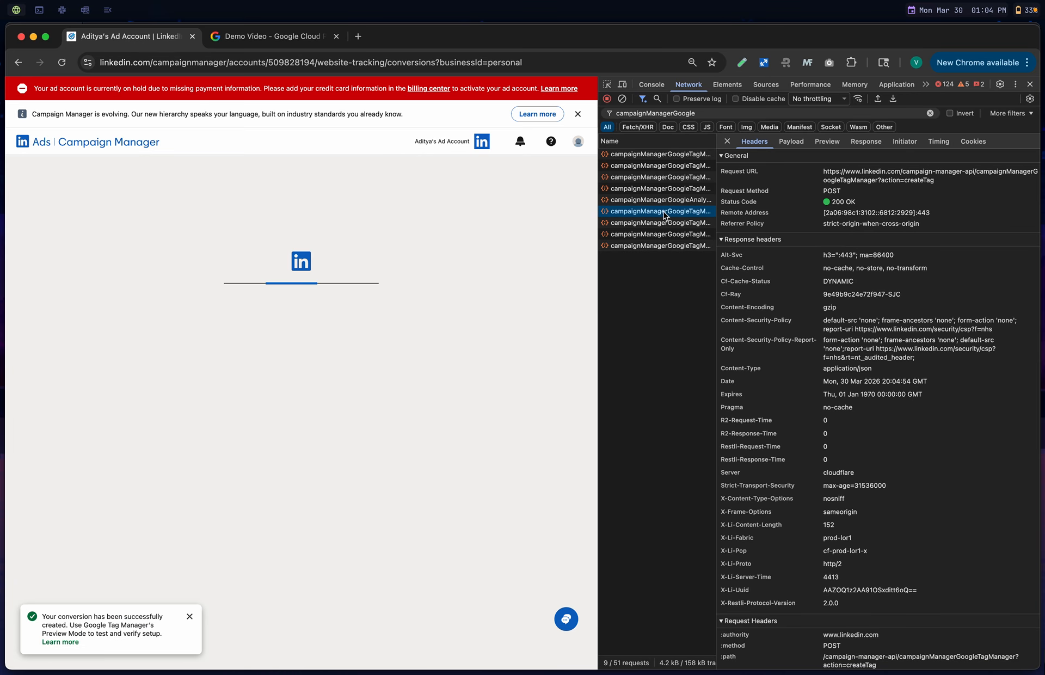
{"action": "left_click", "coordinate": [667, 223]}
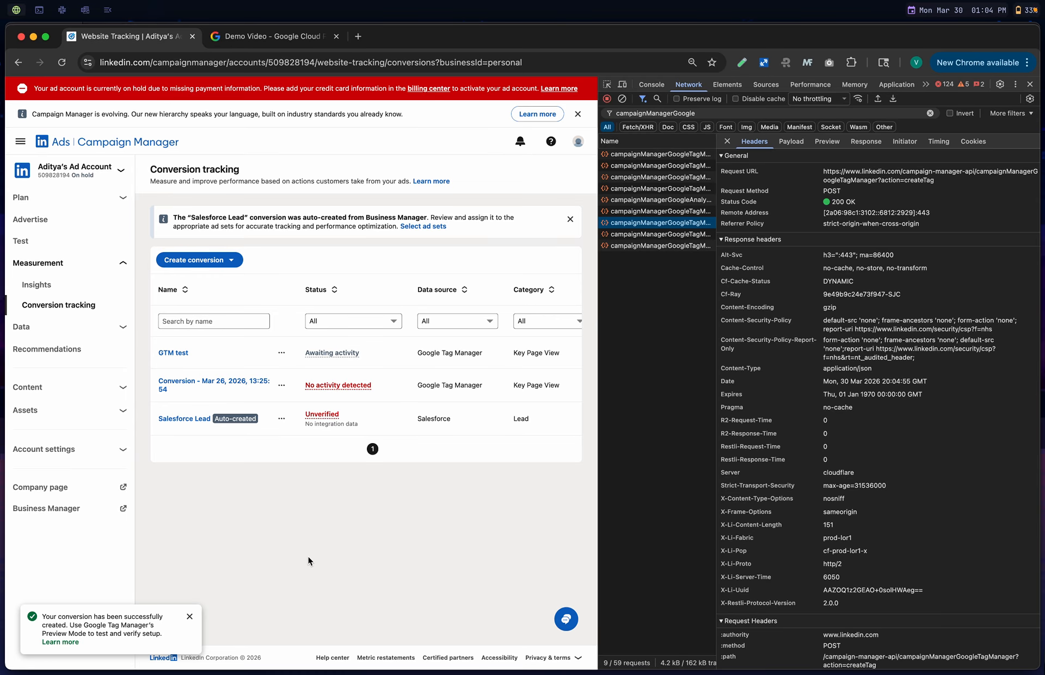